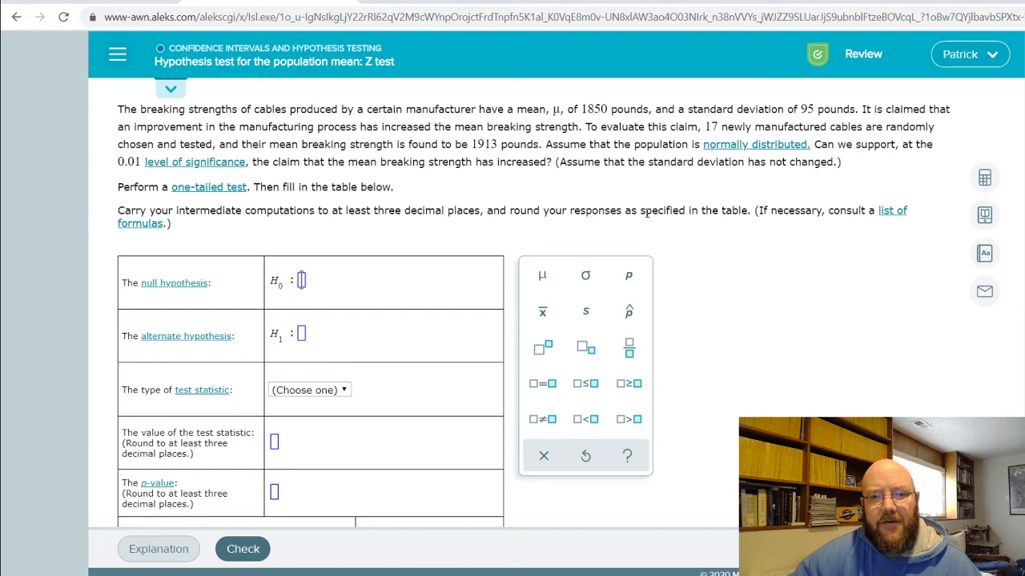
# Step: Read the cable breaking strength problem and enter the alternate hypothesis as μ > 1850
pyautogui.scroll(-1, 384, 224)
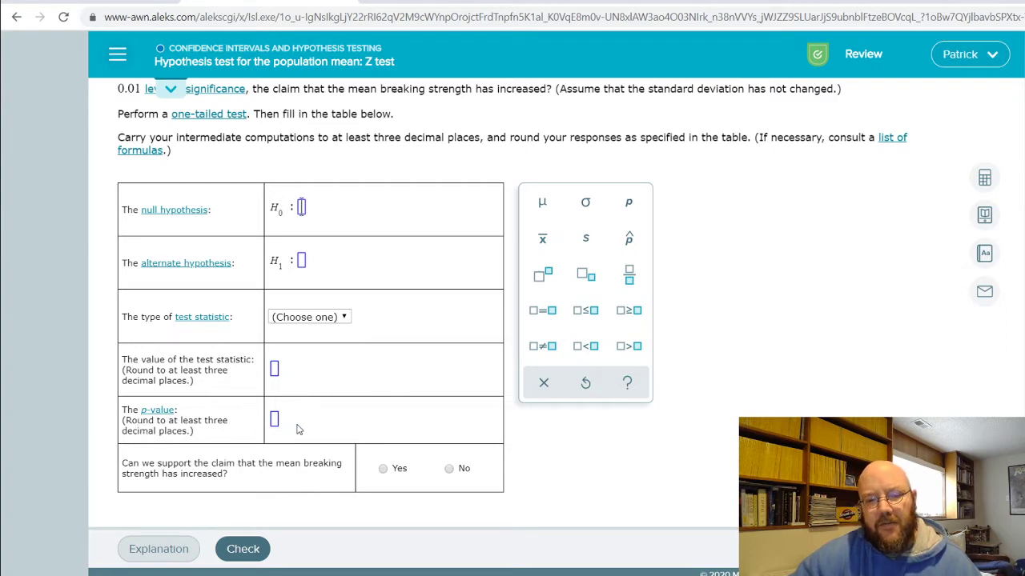
pyautogui.scroll(2, 339, 201)
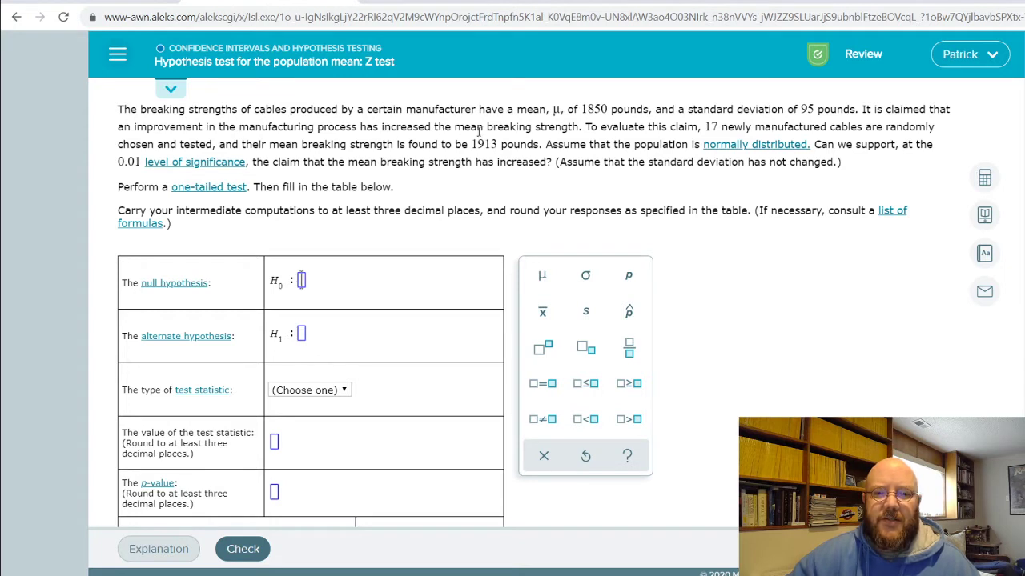
pyautogui.moveTo(585, 126); pyautogui.dragTo(696, 126)
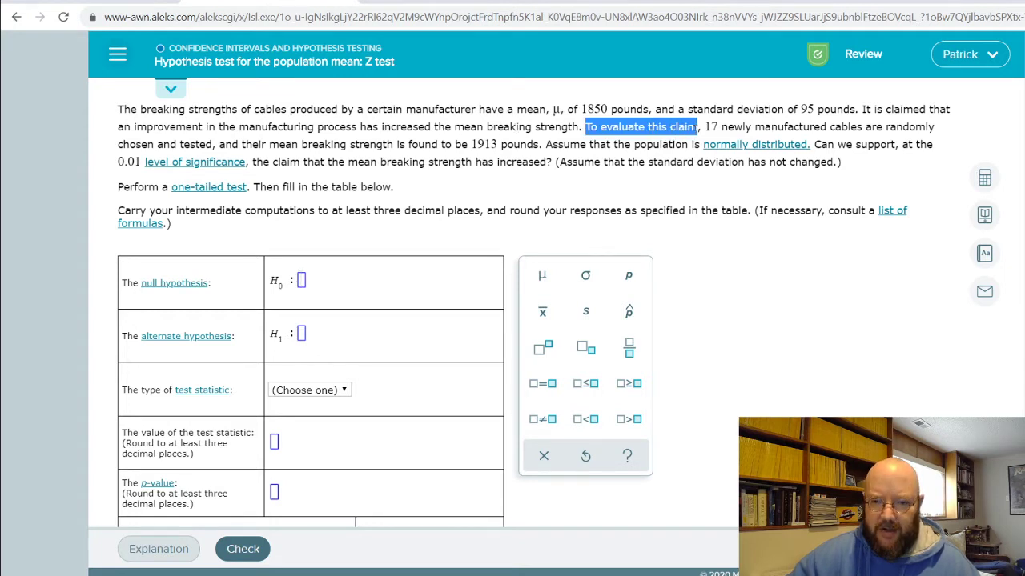
pyautogui.click(301, 337)
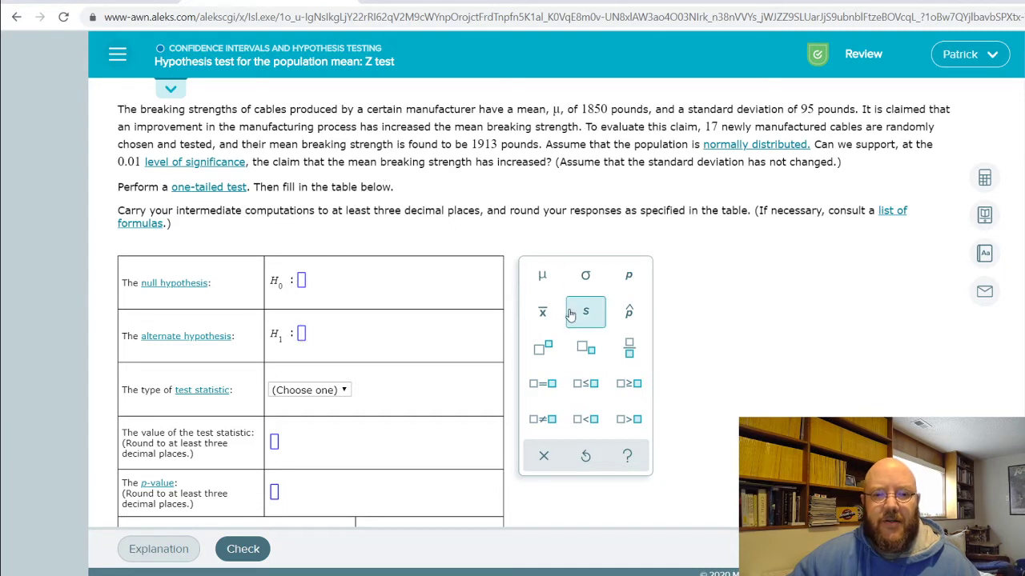
pyautogui.click(543, 281)
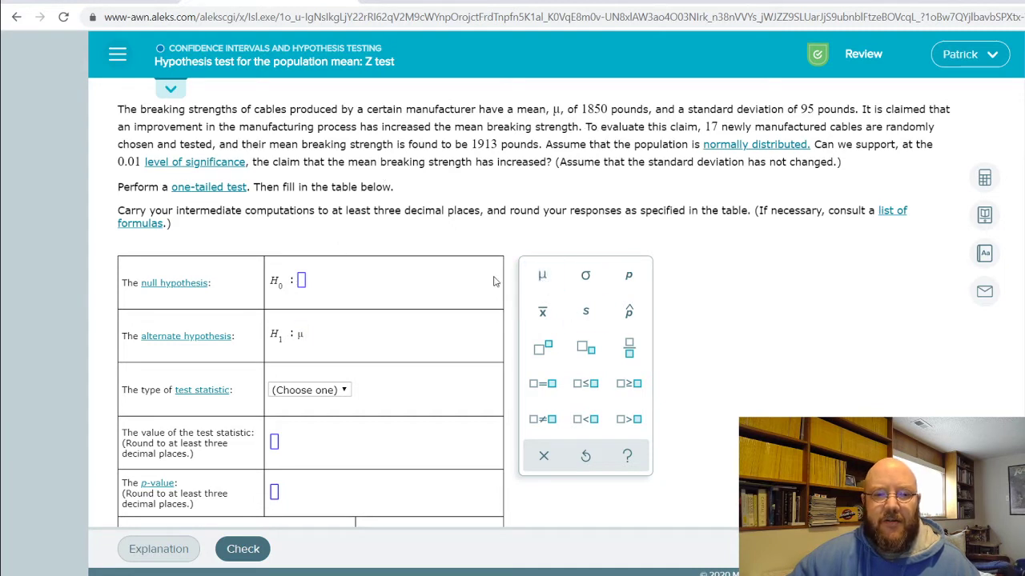
pyautogui.click(628, 419)
pyautogui.write('1850')
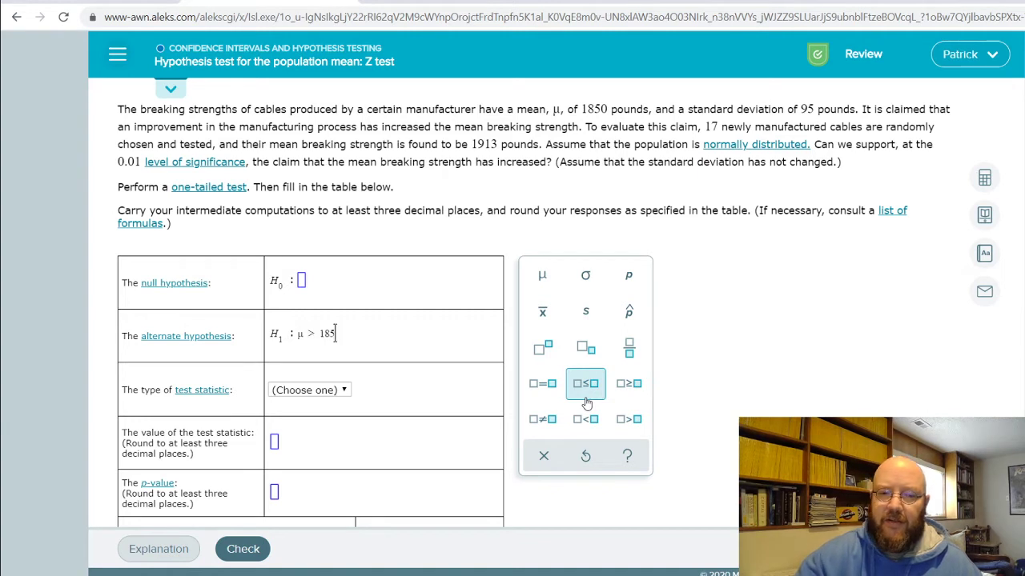
# Step: Enter the null hypothesis as μ ≤ 1850 and choose Z as the type of test statistic
pyautogui.click(303, 280)
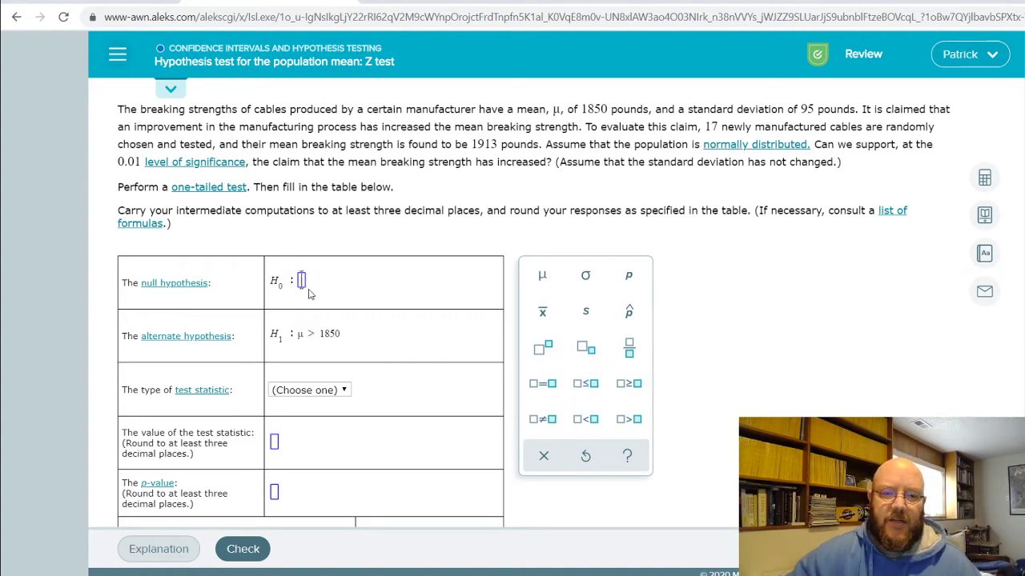
pyautogui.click(542, 276)
pyautogui.click(599, 392)
pyautogui.write('1850')
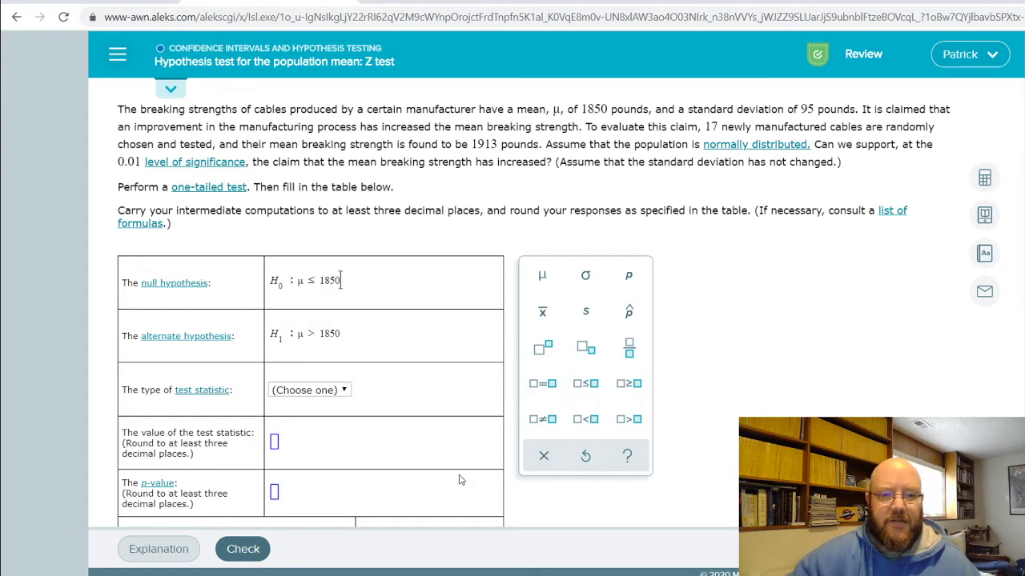
pyautogui.click(328, 417)
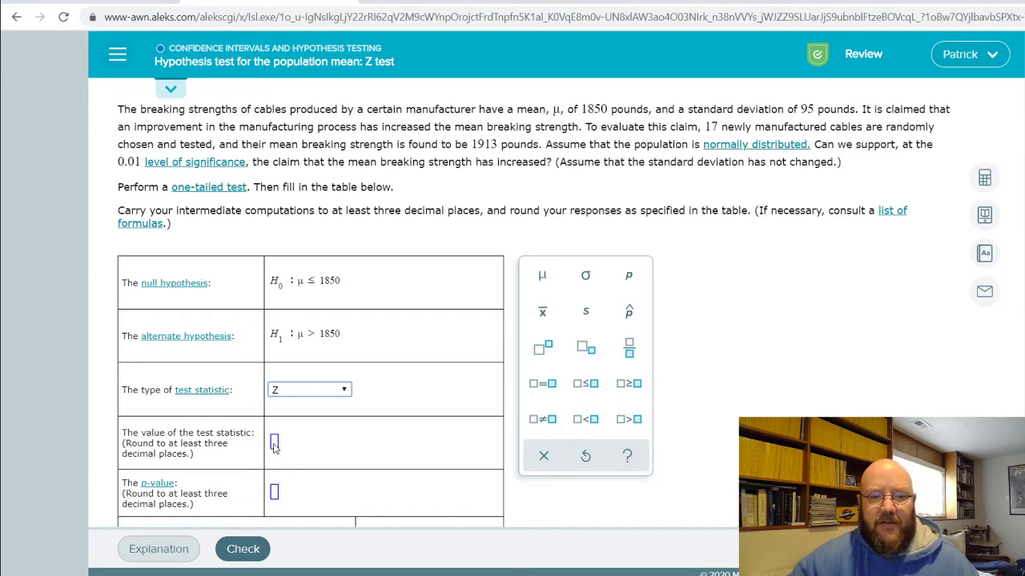
# Step: Open the built-in calculator, place it beside the table, and compute 1913 − 1850
pyautogui.click(984, 177)
pyautogui.moveTo(841, 181); pyautogui.dragTo(774, 230)
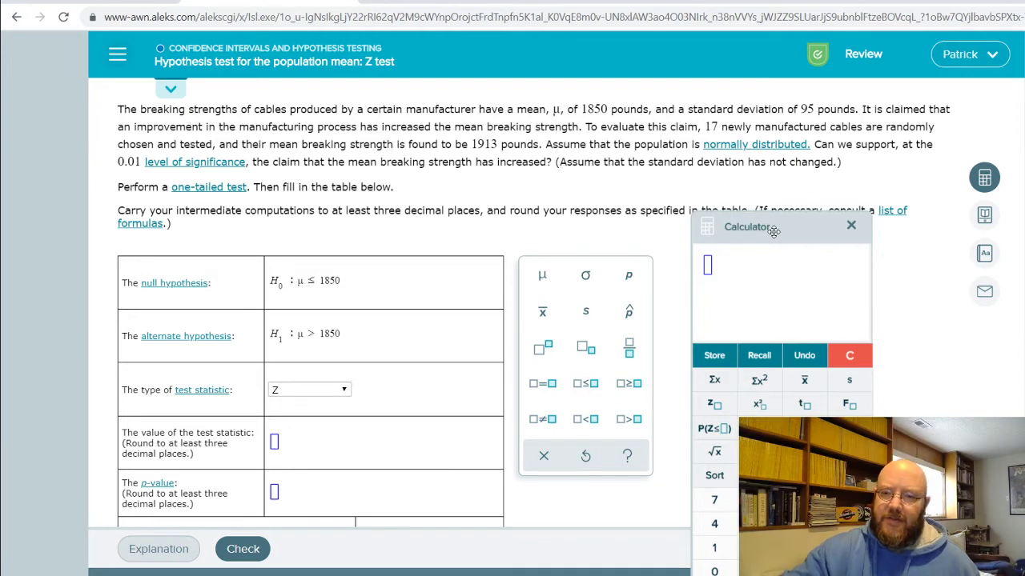
pyautogui.moveTo(780, 229); pyautogui.dragTo(765, 184)
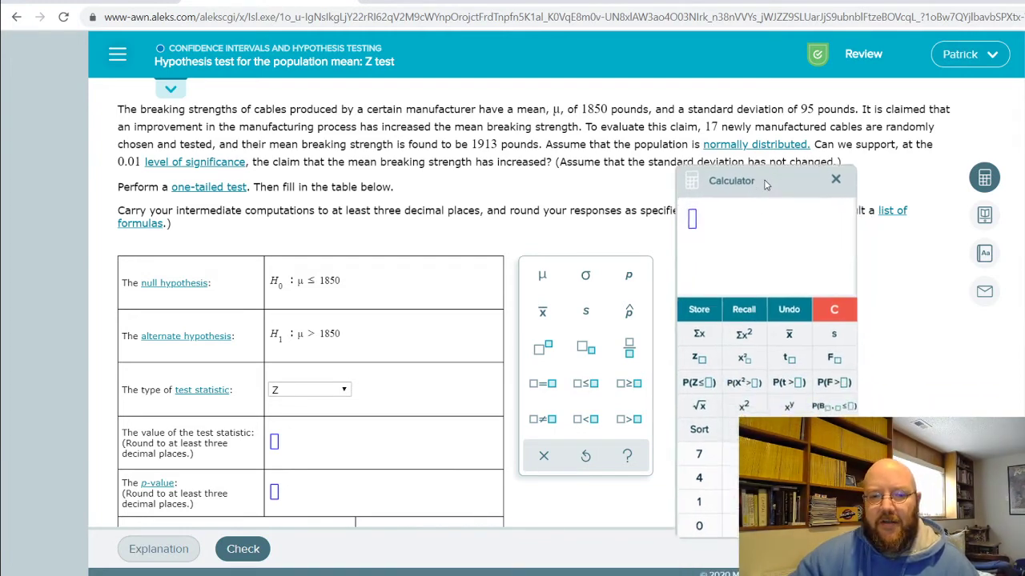
pyautogui.click(695, 224)
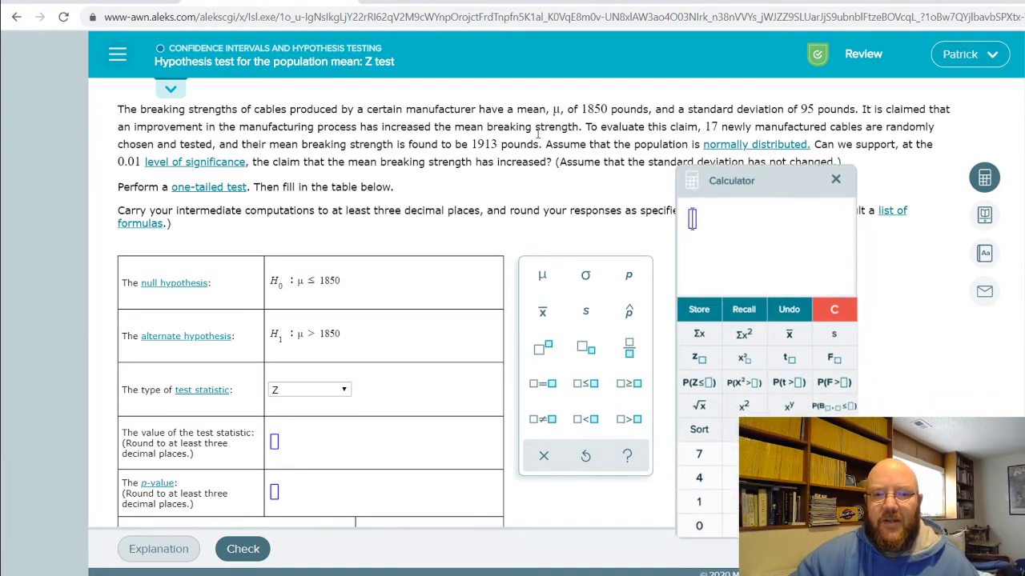
pyautogui.write('1913')
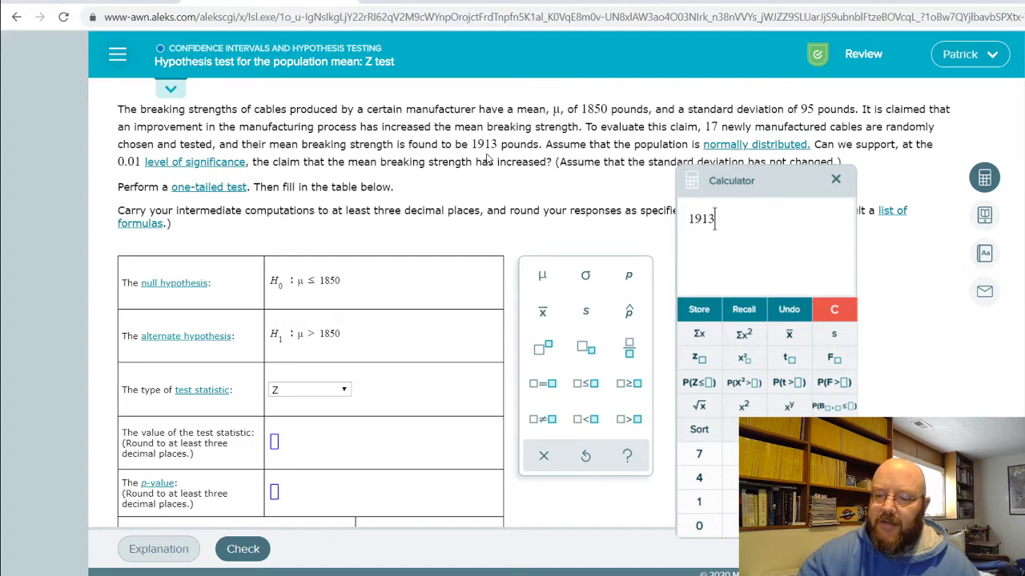
pyautogui.write('-1850')
pyautogui.press('Return')
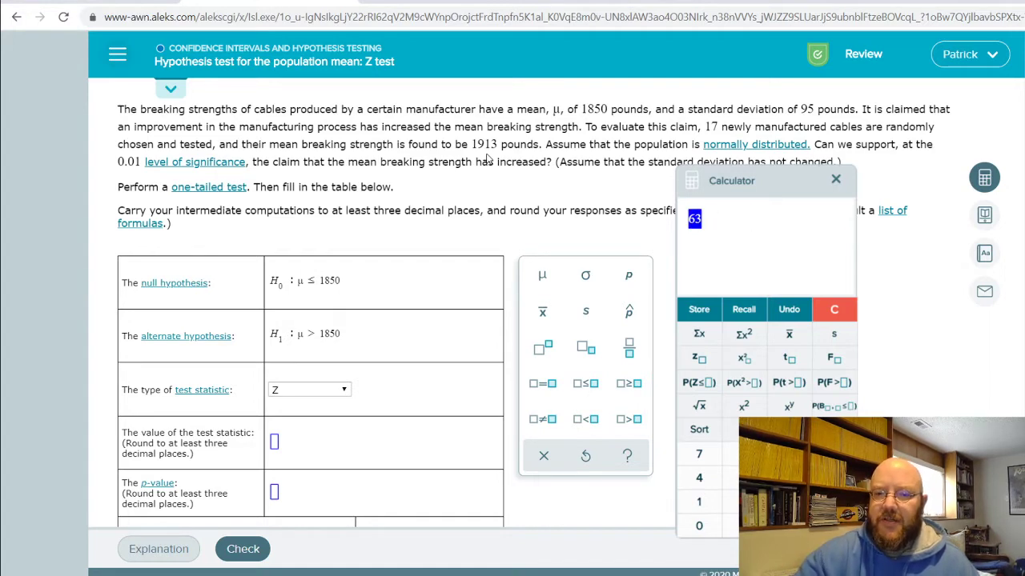
# Step: Divide the calculated difference by 95 over the square root of 17 to compute the test statistic
pyautogui.click(713, 230)
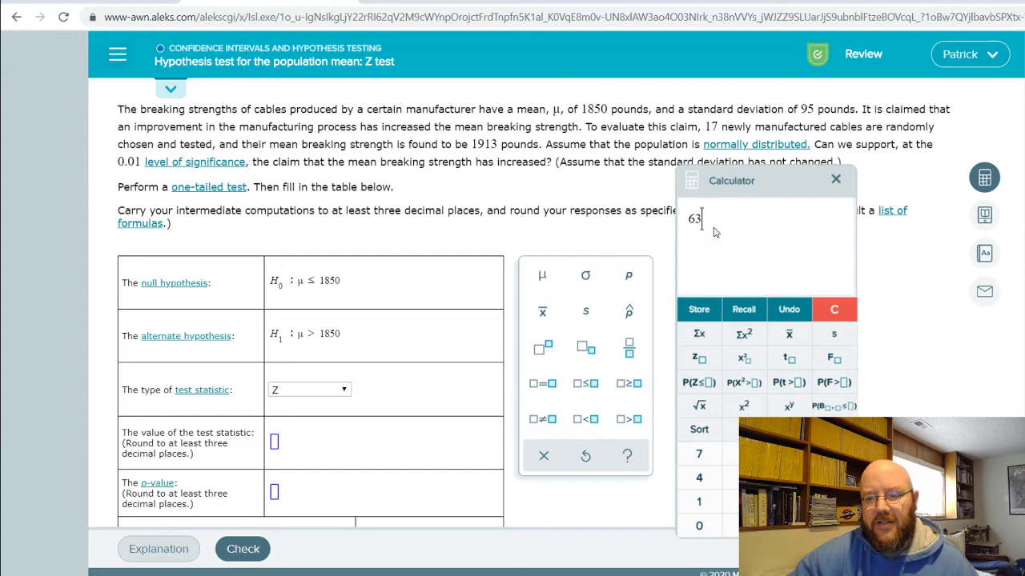
pyautogui.write('/')
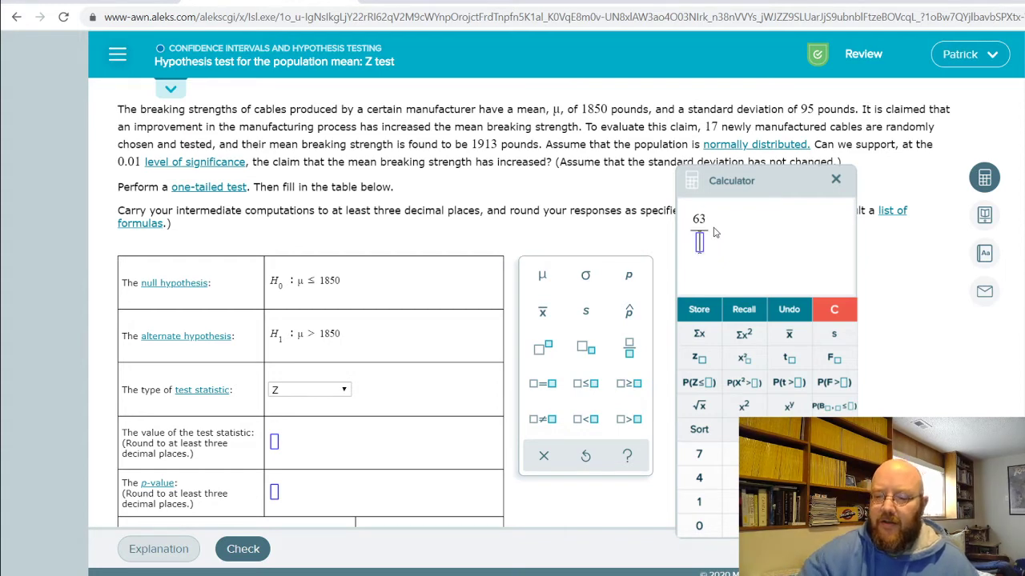
pyautogui.write('95/')
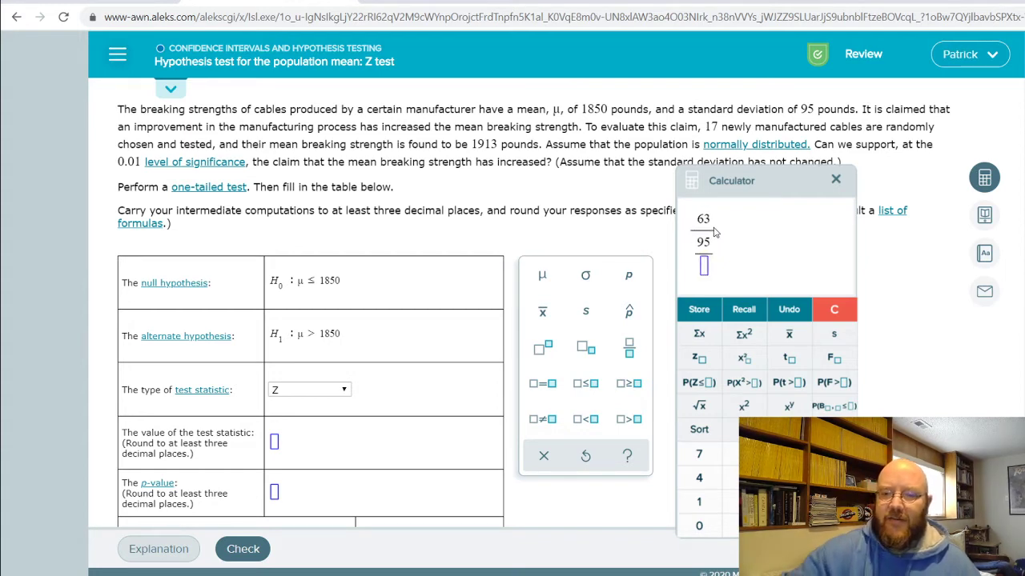
pyautogui.click(699, 406)
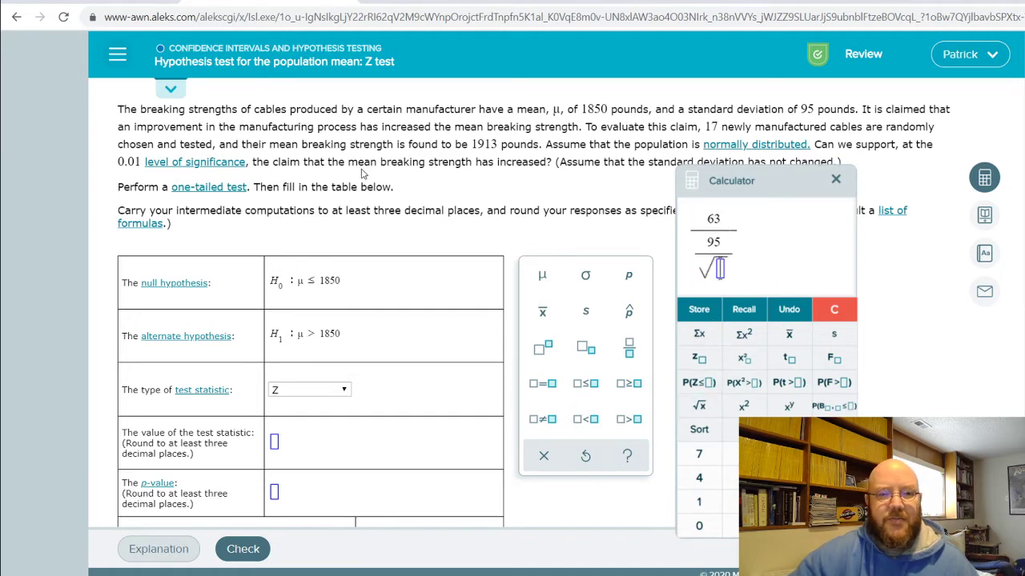
pyautogui.write('17')
pyautogui.press('Return')
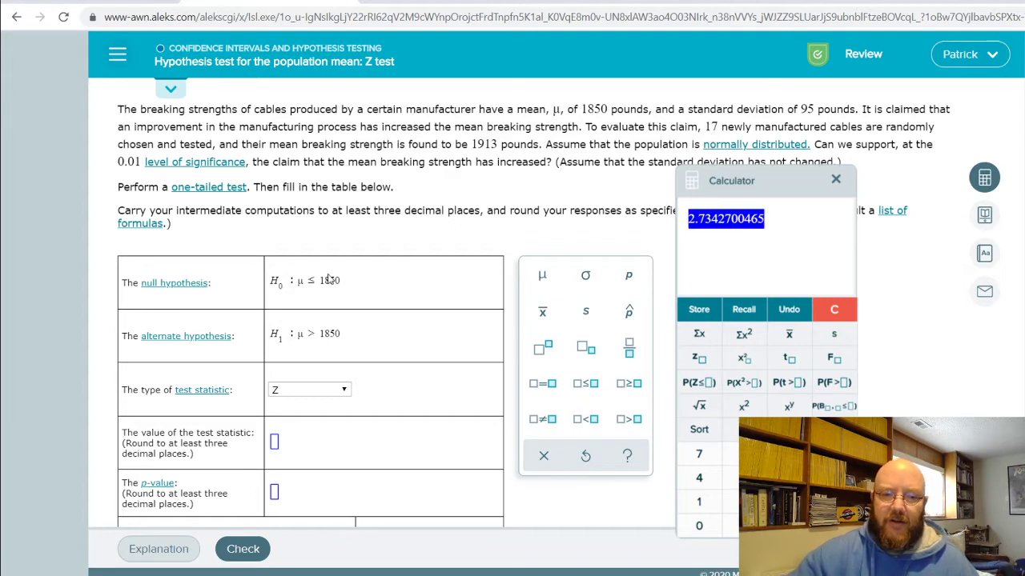
# Step: Enter 2.734 as the value of the test statistic in the answer table
pyautogui.scroll(-2, 328, 278)
pyautogui.click(361, 316)
pyautogui.write('2.734')
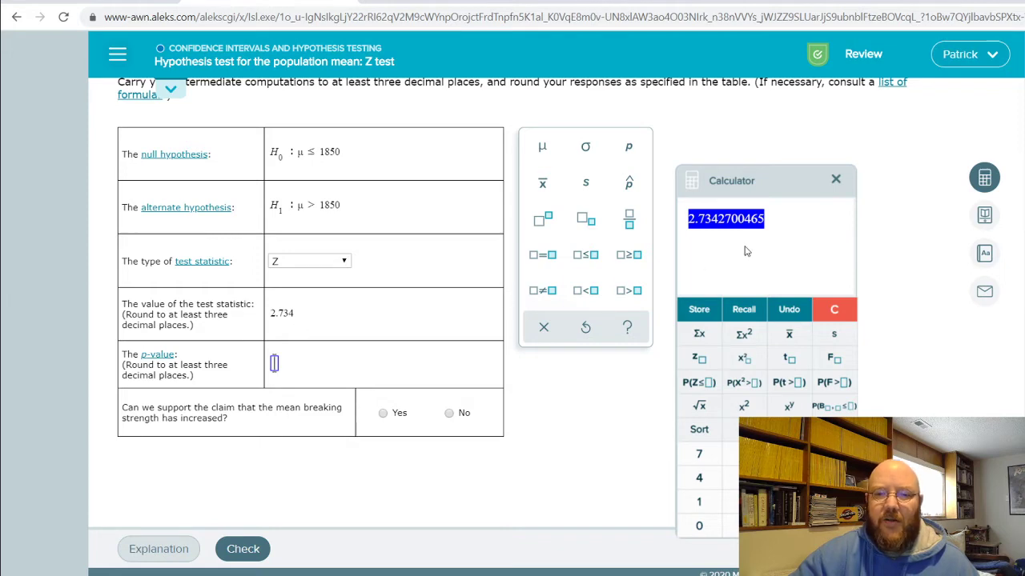
# Step: Compute the right-tail probability in the calculator as 1 − P(Z ≤ the calculated test statistic)
pyautogui.click(698, 389)
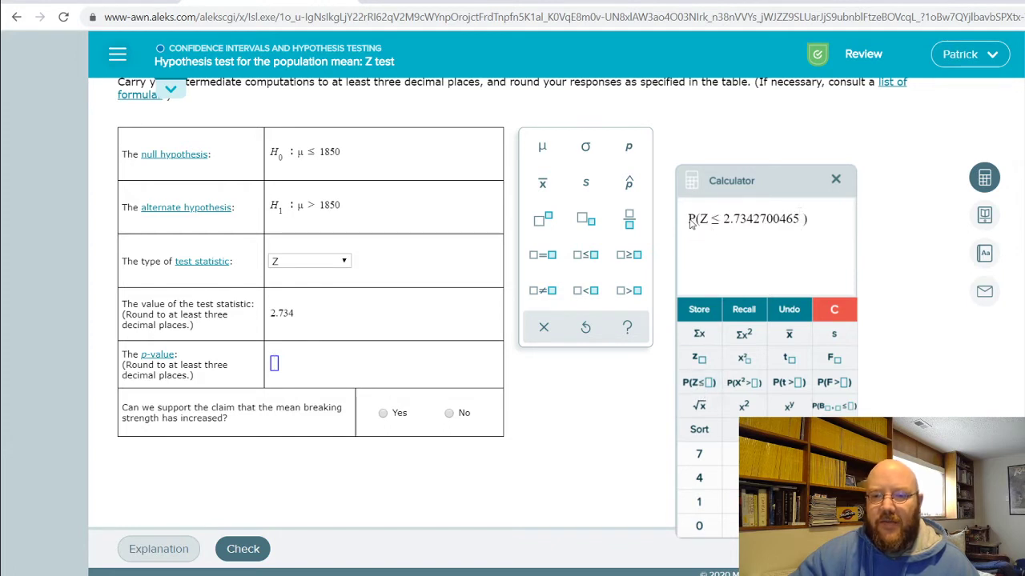
pyautogui.click(690, 225)
pyautogui.write('1-')
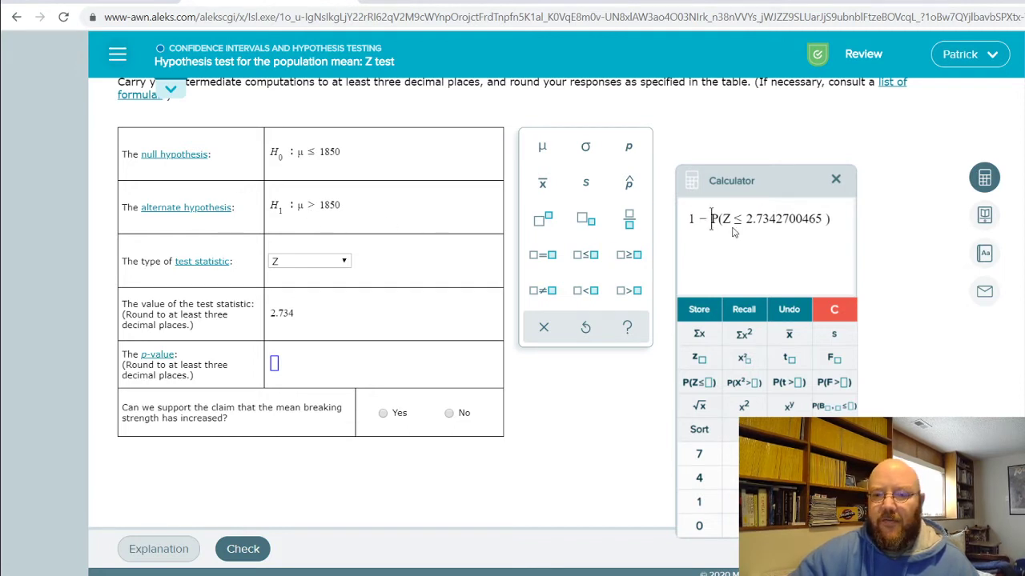
pyautogui.press('Return')
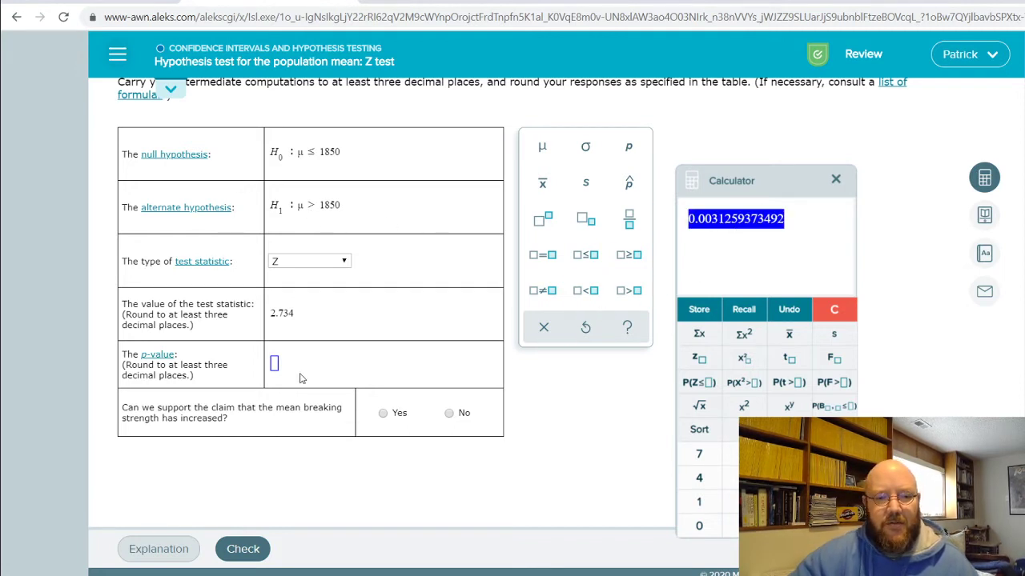
# Step: Enter 0.003 as the p-value and answer Yes to supporting the claim of increased mean breaking strength
pyautogui.click(273, 366)
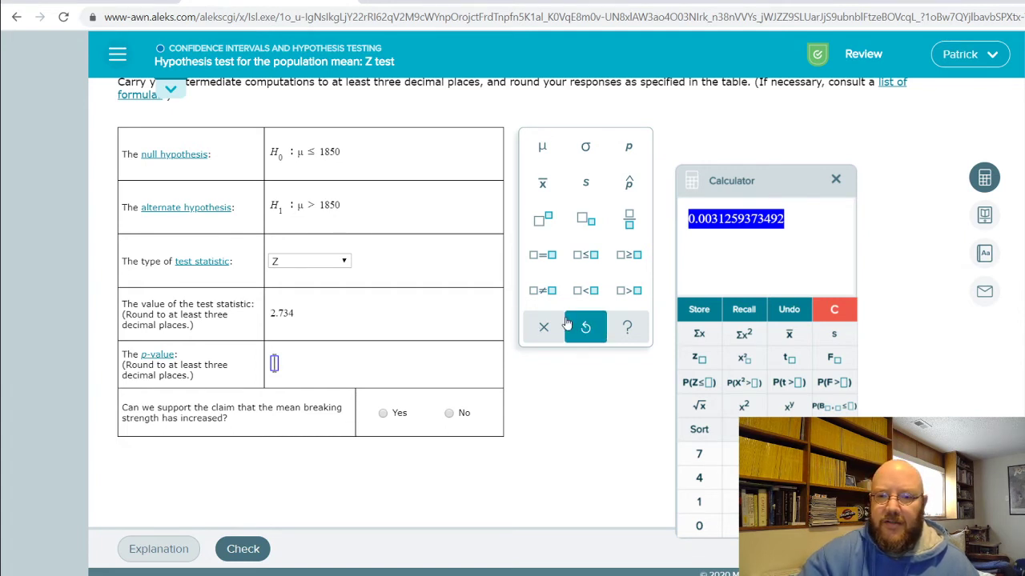
pyautogui.write('0.003')
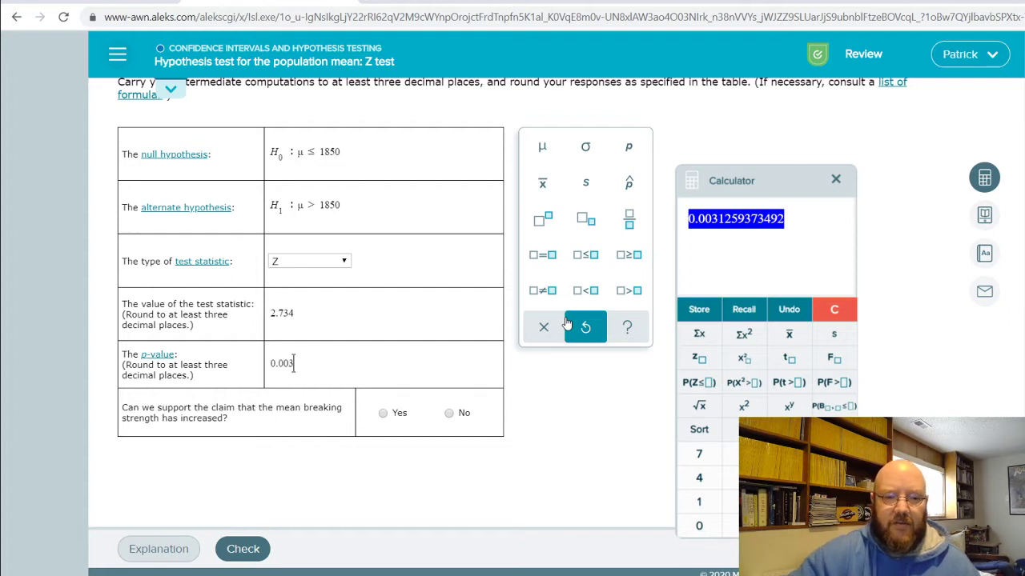
pyautogui.click(384, 414)
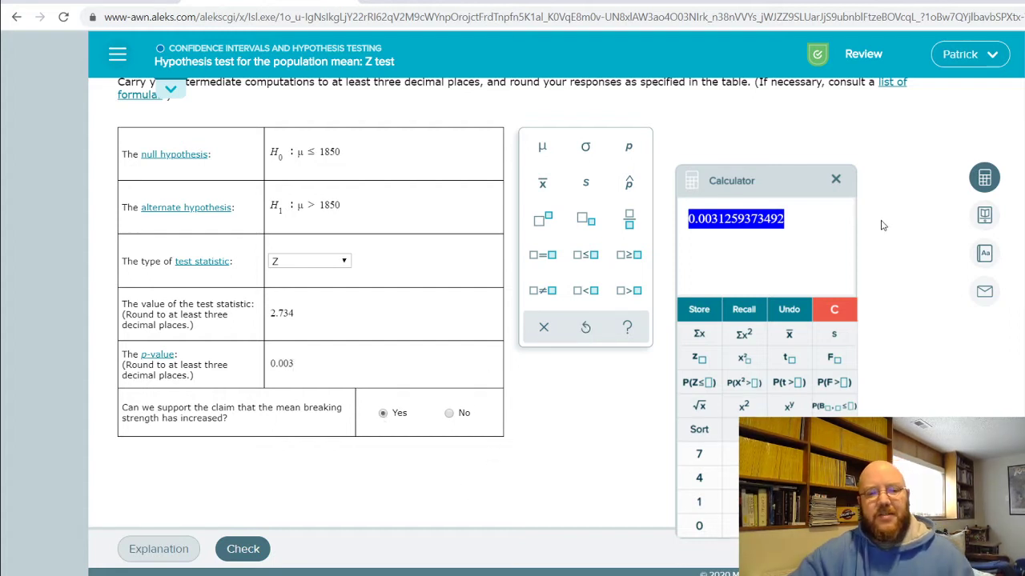
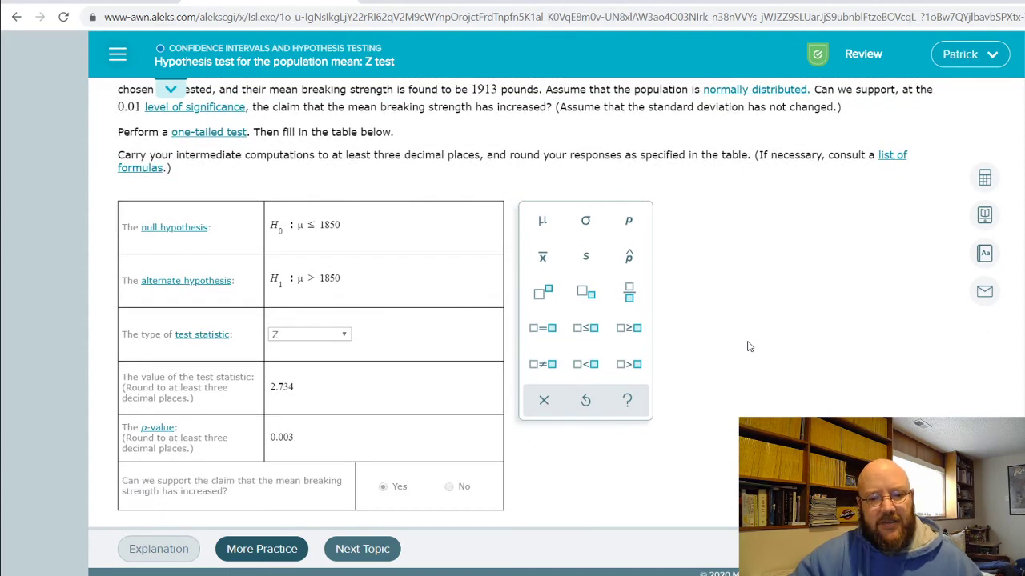
# Step: Review the checked hypotheses, test statistic, p-value and conclusion against the problem statement
pyautogui.scroll(2, 749, 346)
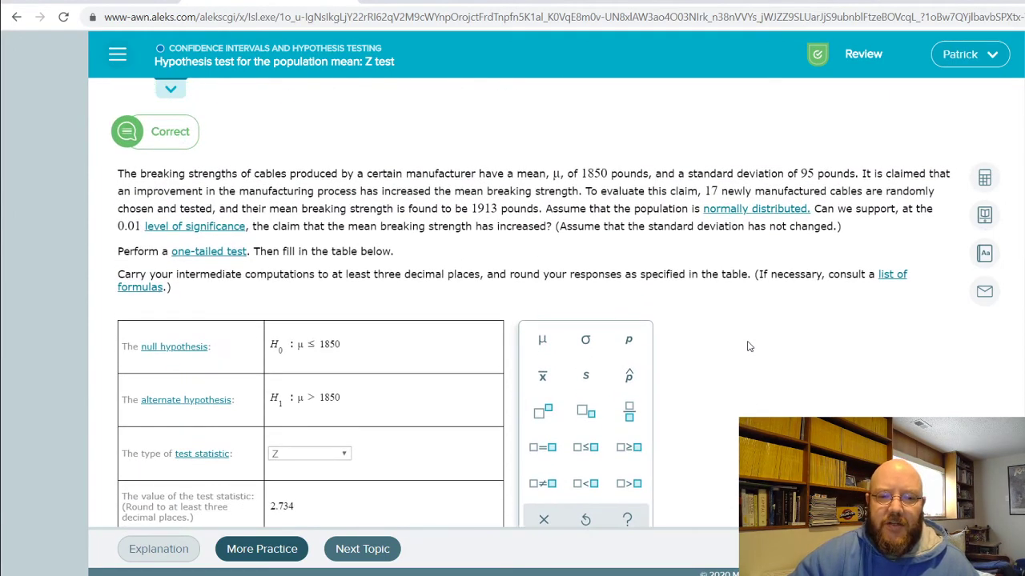
pyautogui.scroll(-2, 749, 346)
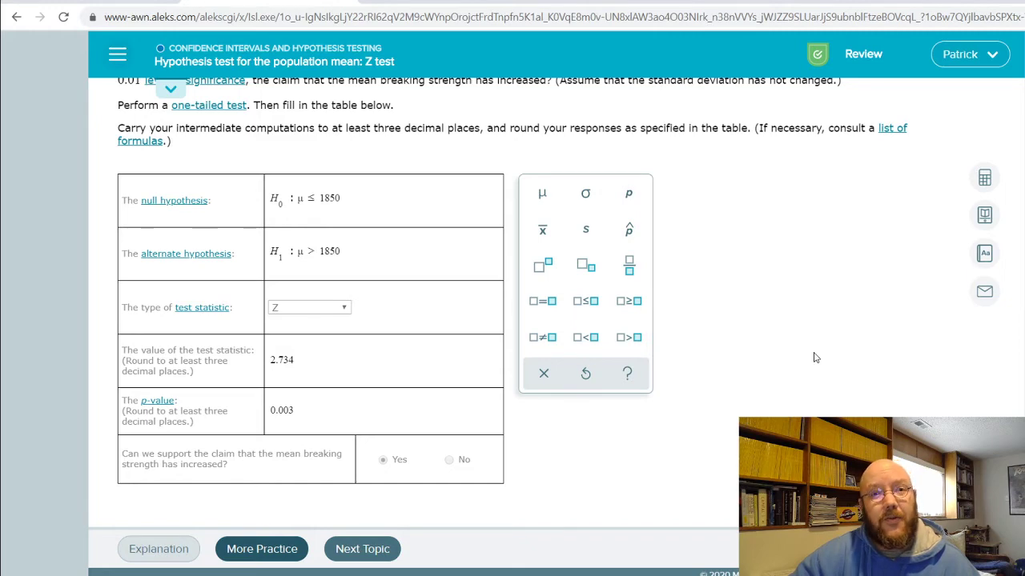
pyautogui.scroll(1, 814, 357)
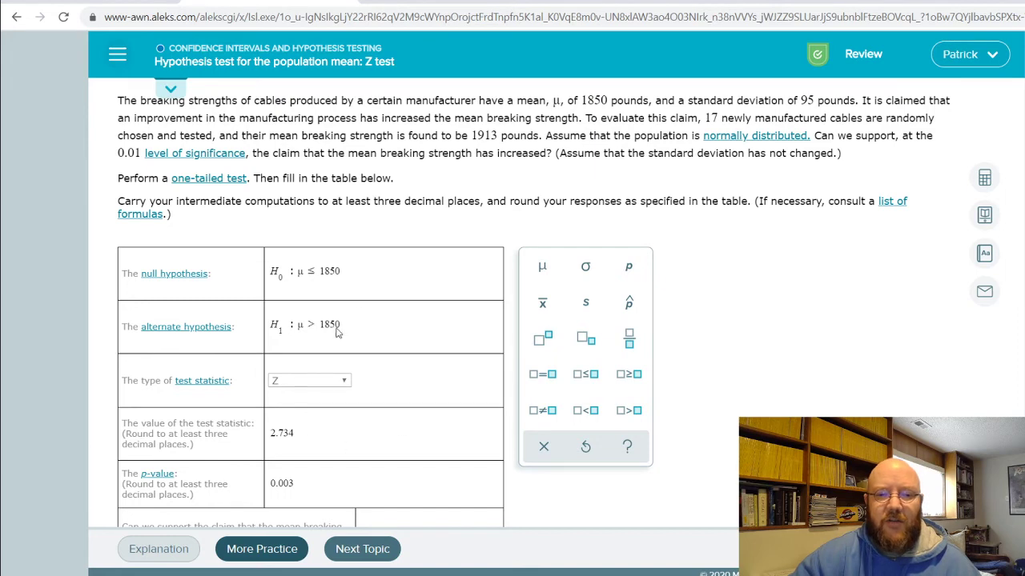
pyautogui.scroll(-1, 355, 91)
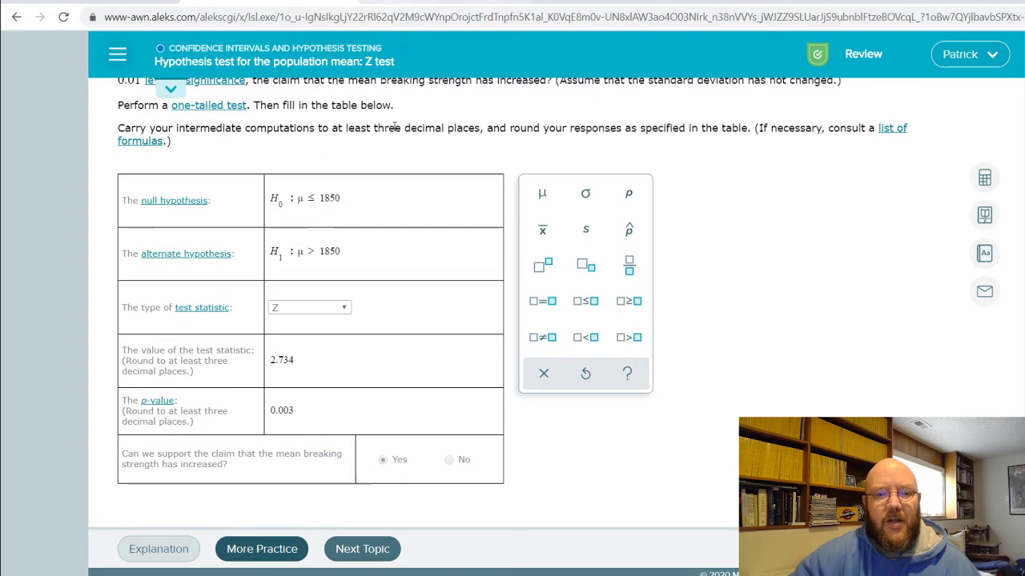
pyautogui.scroll(2, 395, 126)
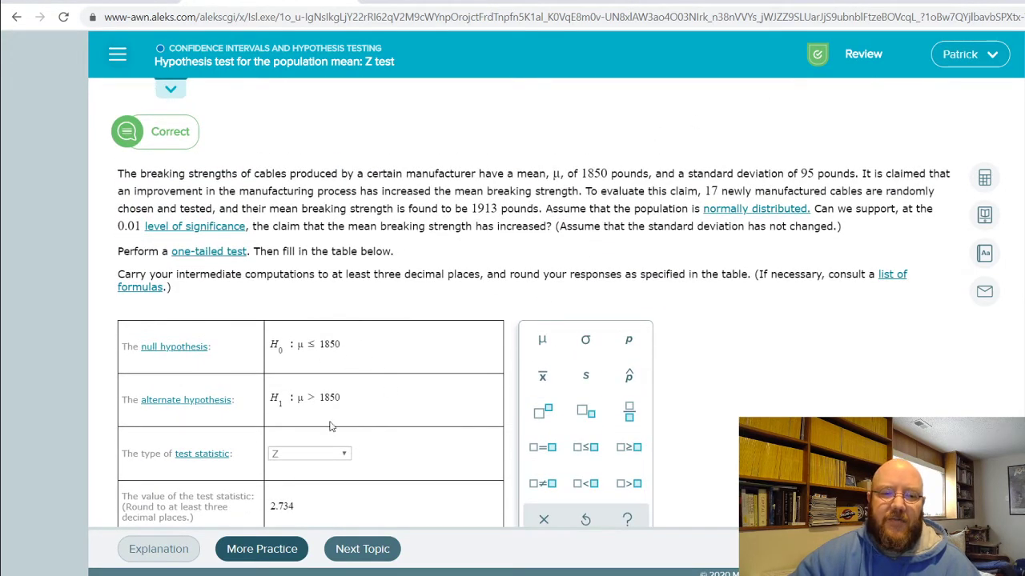
pyautogui.scroll(-1, 405, 352)
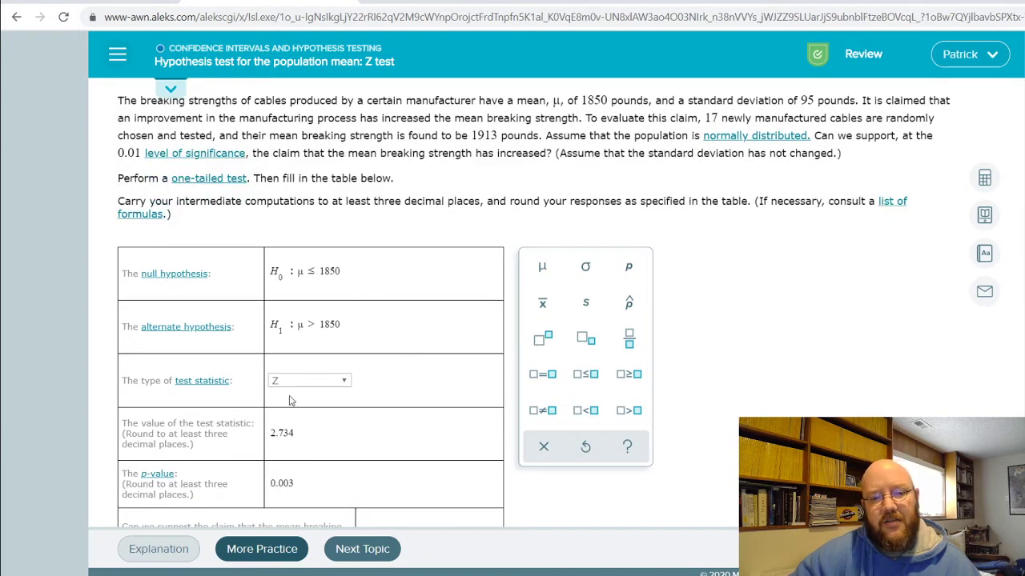
pyautogui.scroll(-1, 429, 384)
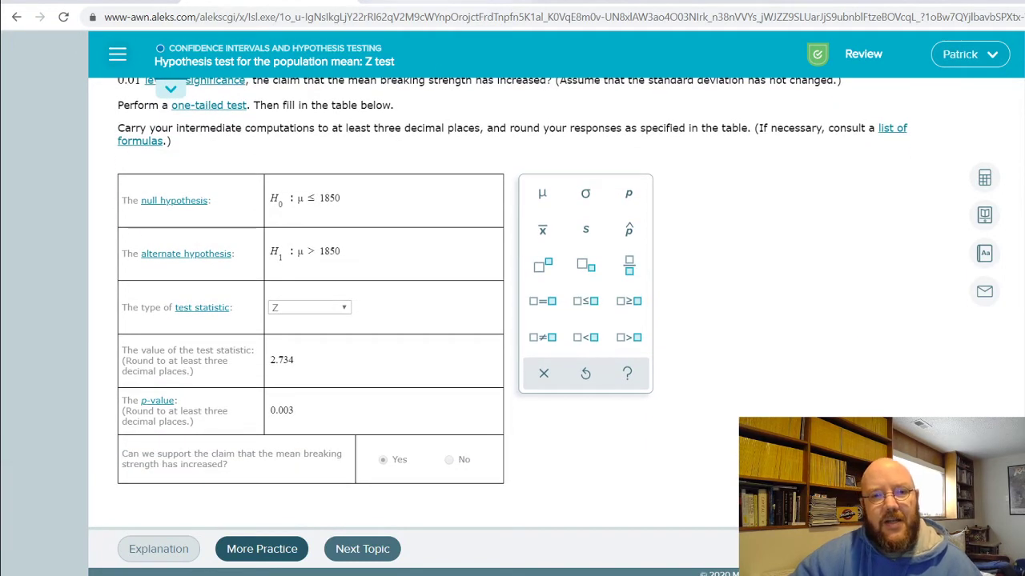
# Step: Switch to the mathcracker Z-test calculator and compare its hypotheses and entered values with the ALEKS cable problem and answers
pyautogui.hotkey('ctrl', 'Tab')
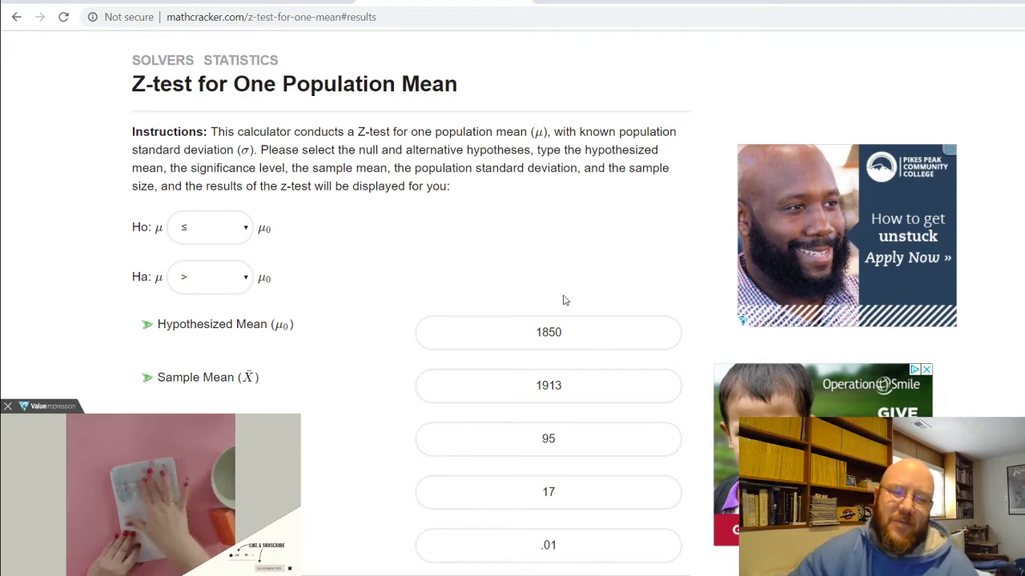
pyautogui.click(8, 407)
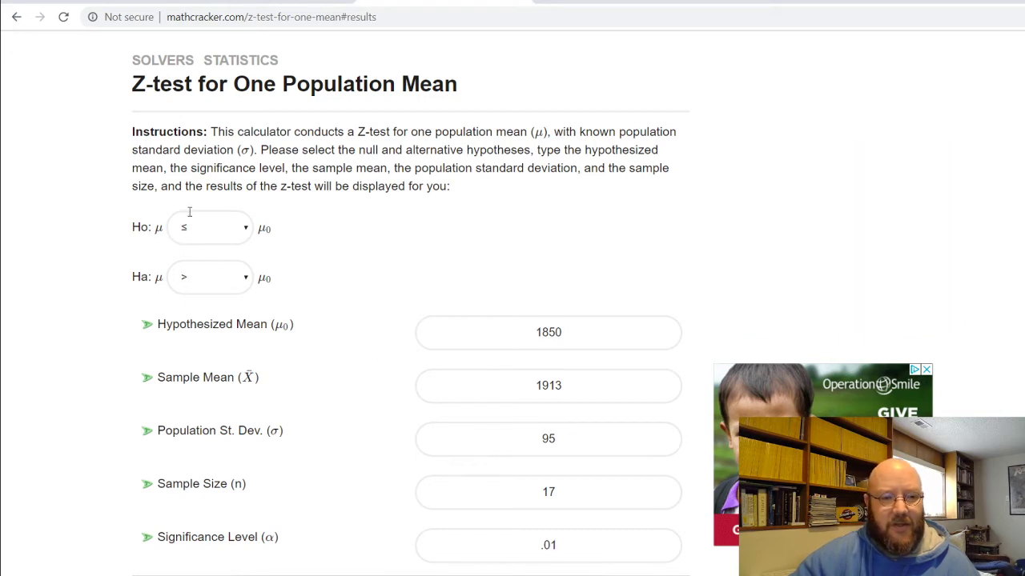
pyautogui.click(282, 2)
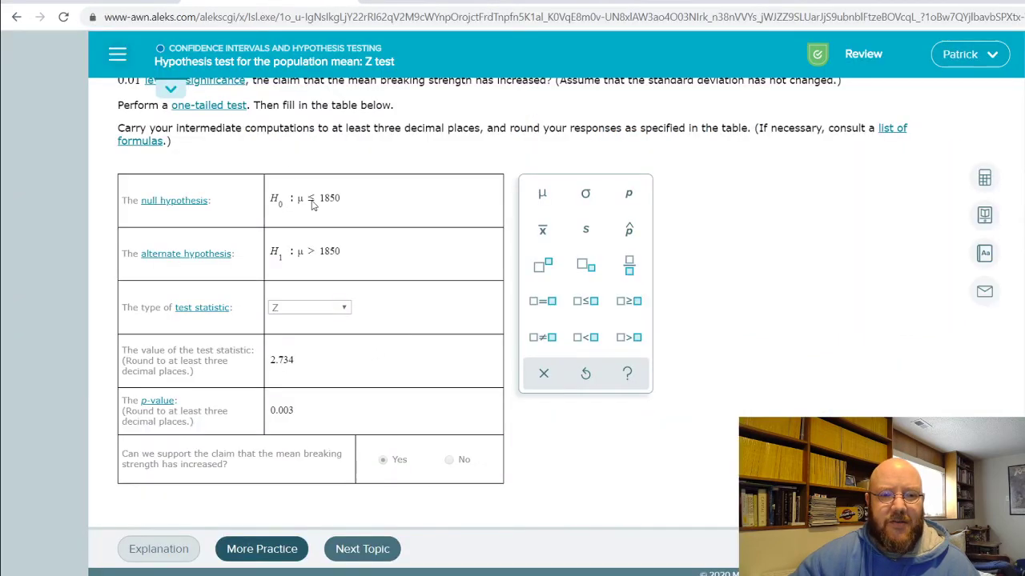
pyautogui.click(420, 3)
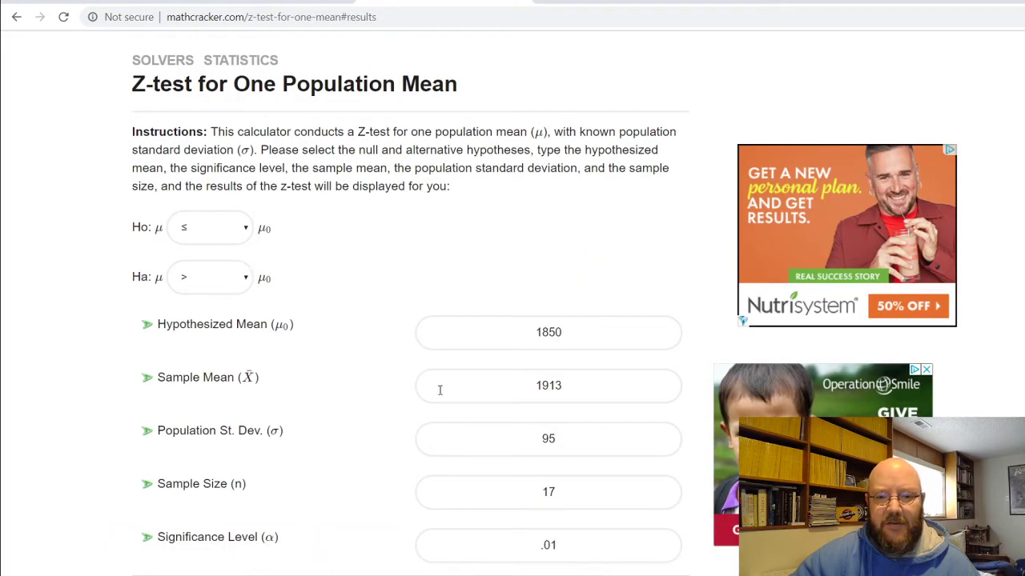
pyautogui.scroll(-1, 439, 390)
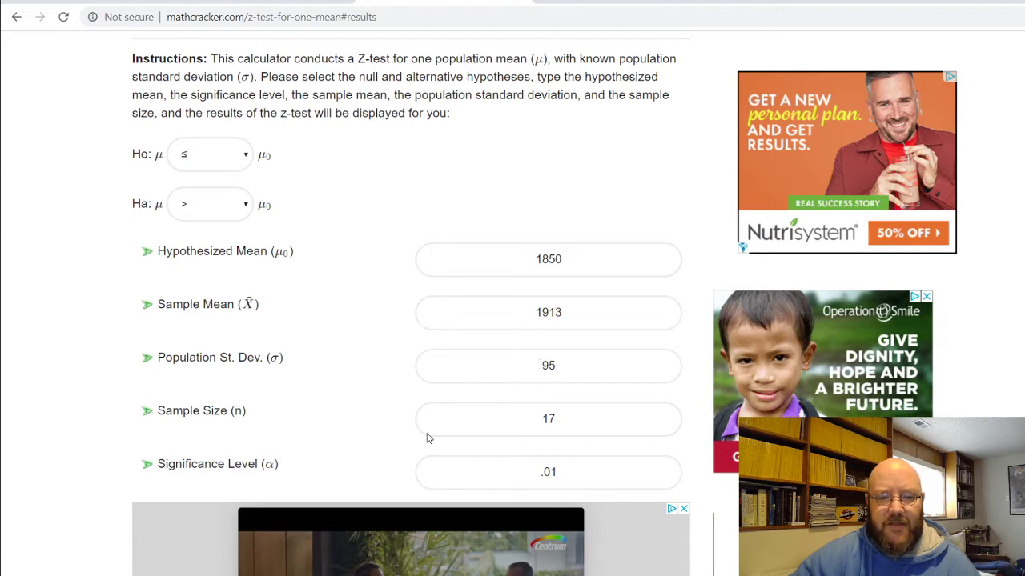
pyautogui.scroll(-2, 400, 431)
pyautogui.scroll(-1, 400, 431)
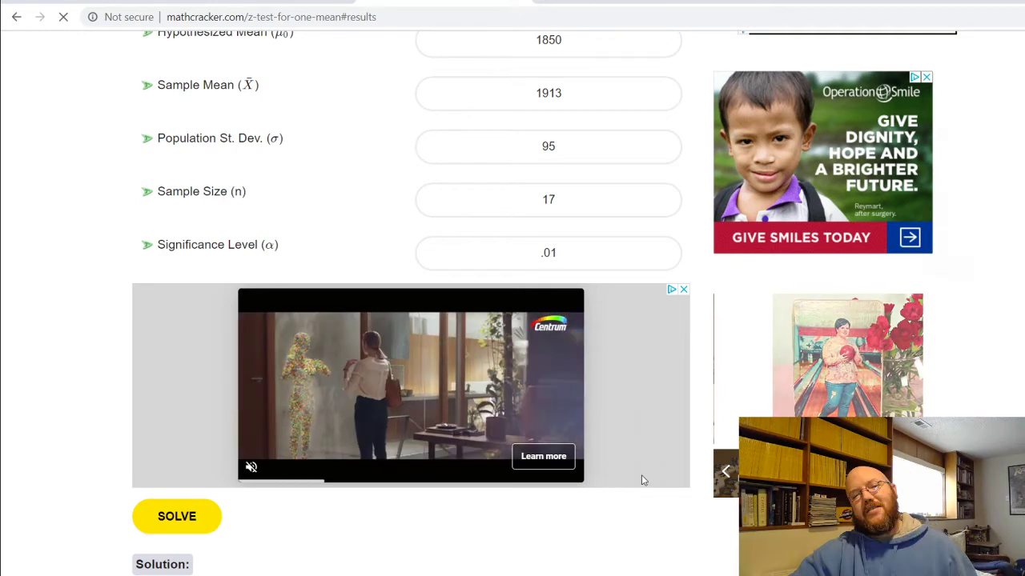
pyautogui.scroll(3, 614, 279)
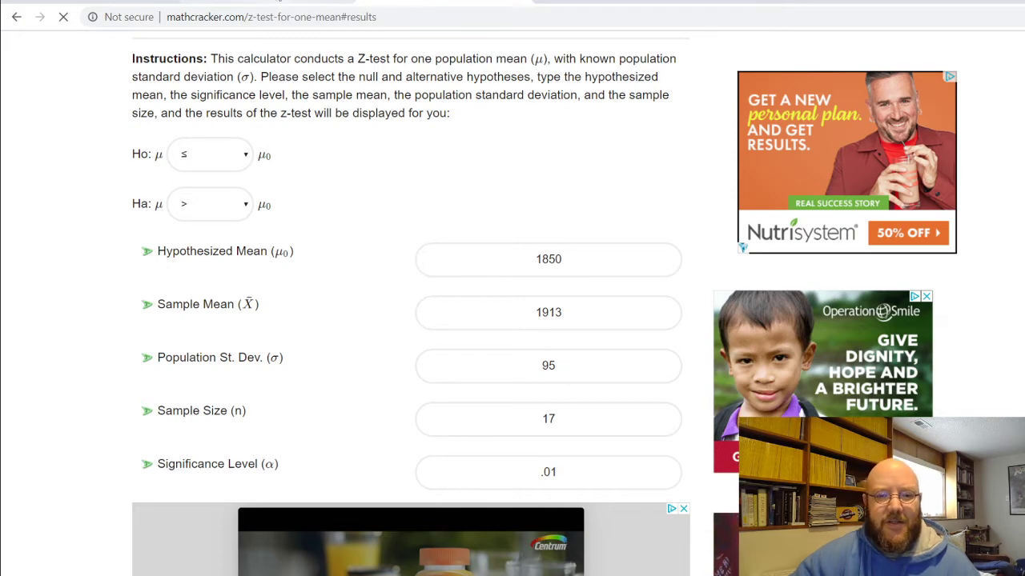
pyautogui.hotkey('ctrl', 'Tab')
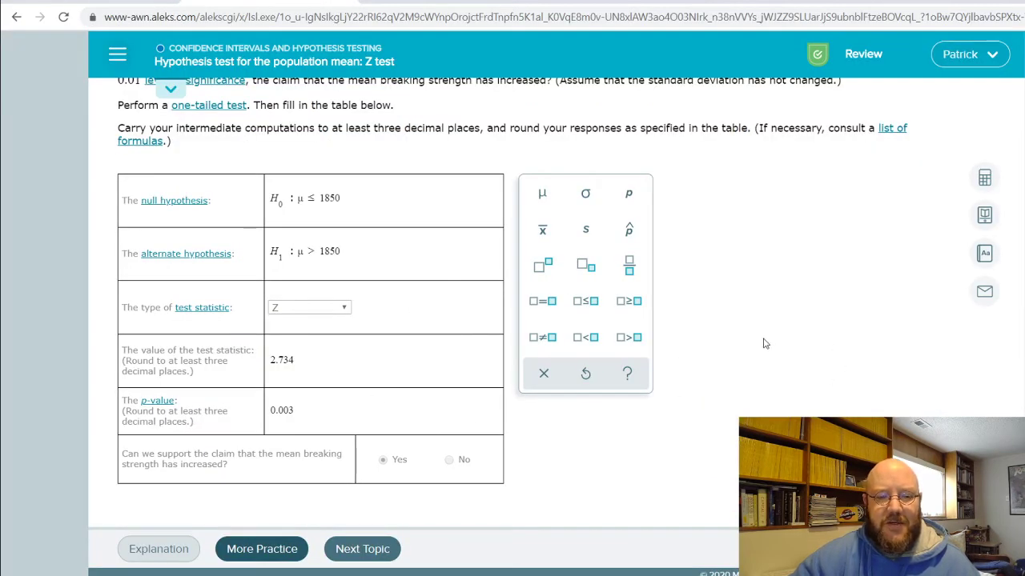
pyautogui.scroll(1, 714, 365)
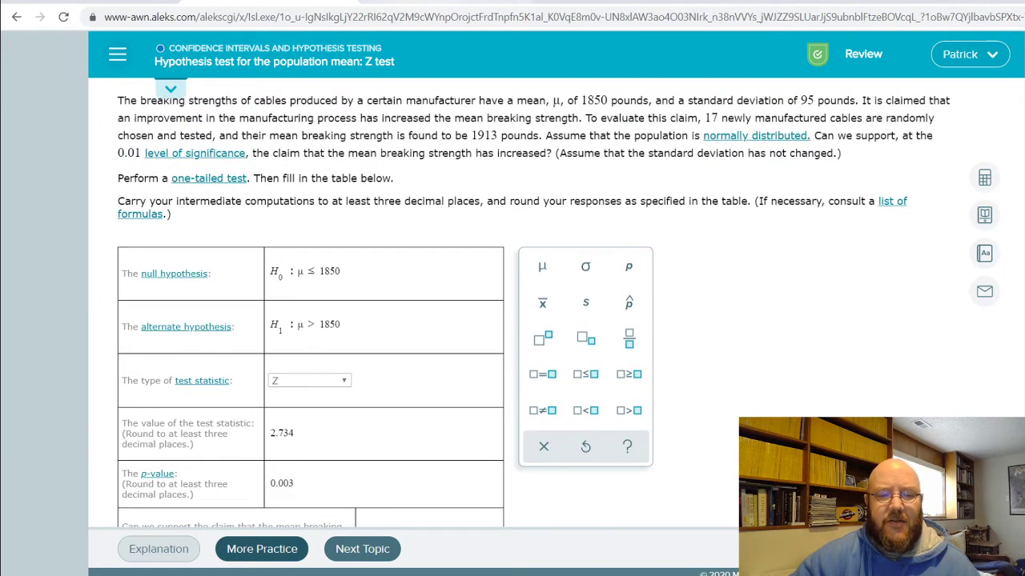
pyautogui.hotkey('ctrl', 'Tab')
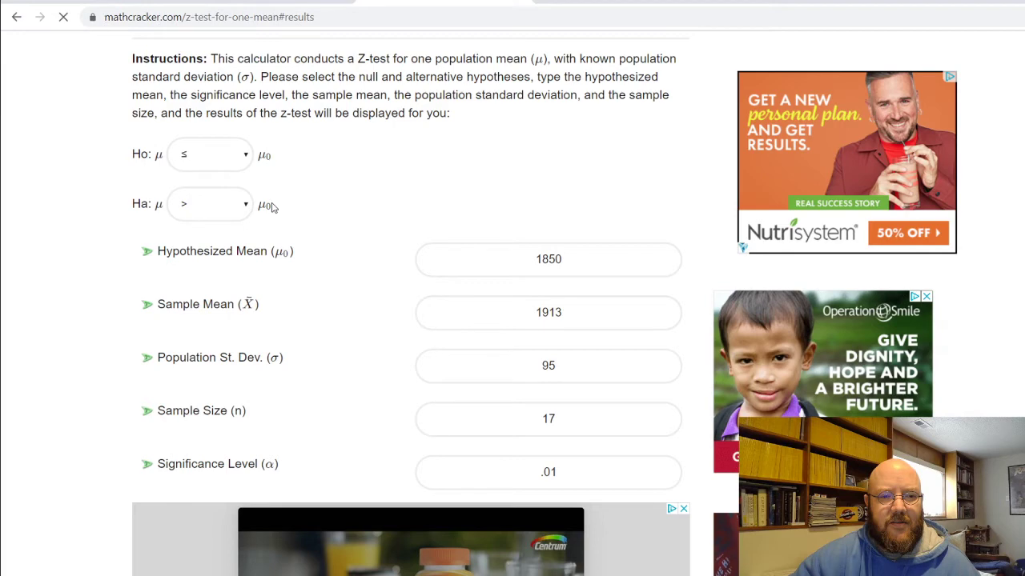
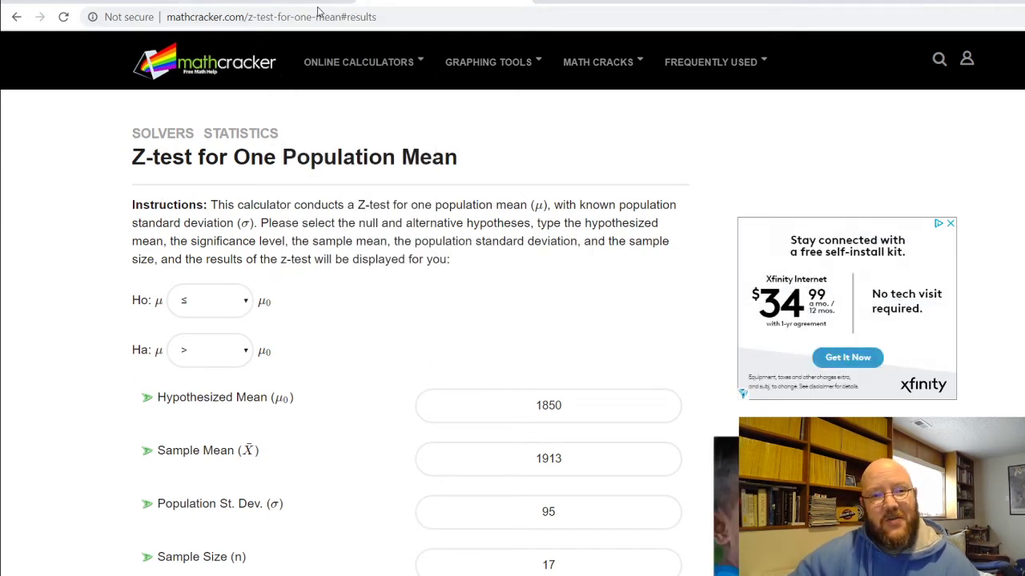
# Step: Return to the solved ALEKS problem on cable breaking strength and request another practice problem
pyautogui.click(235, 1)
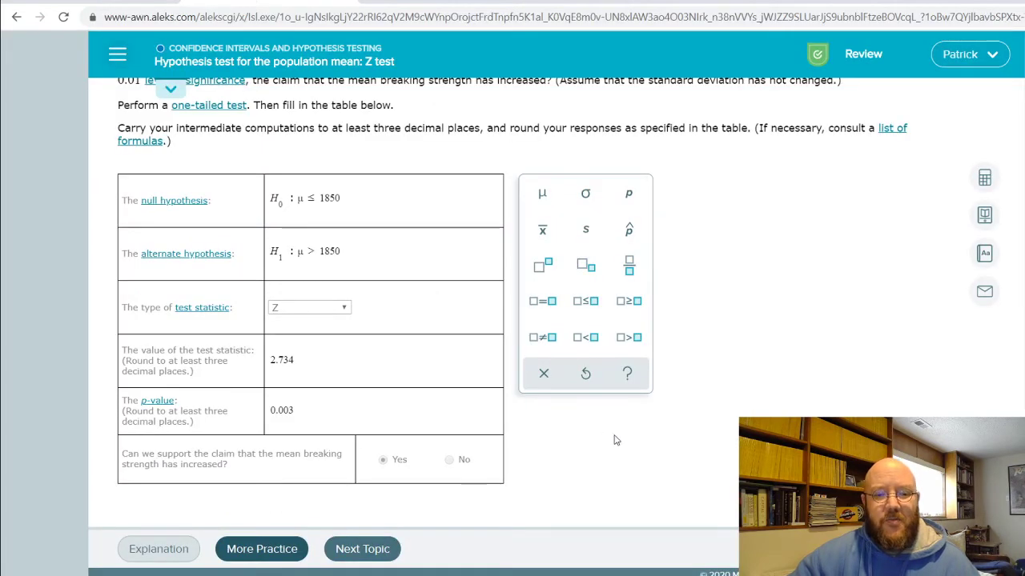
pyautogui.scroll(2, 693, 385)
pyautogui.scroll(-2, 595, 407)
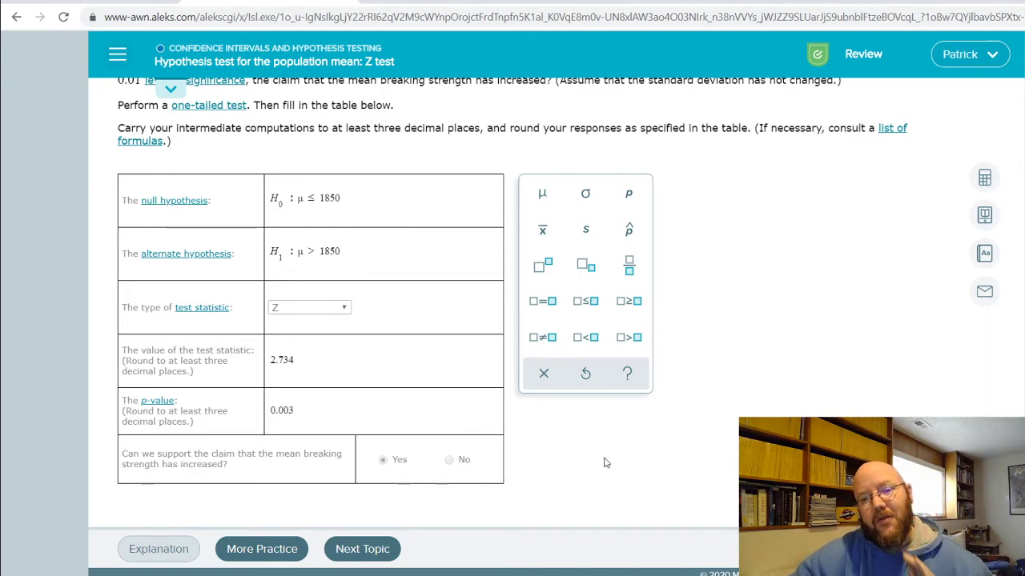
pyautogui.click(277, 552)
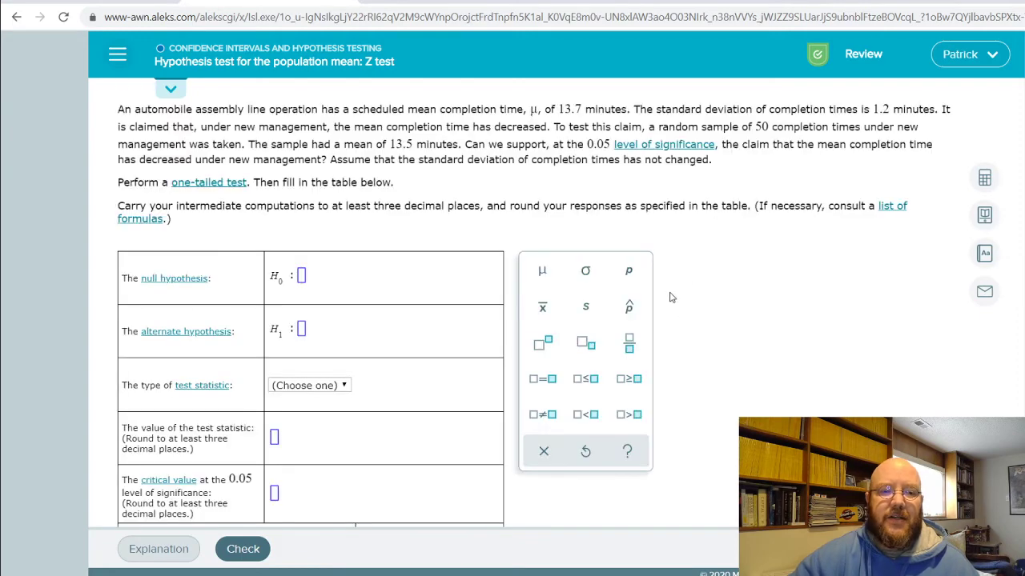
# Step: Read through the explanation of the assembly-line problem, and request another practice problem on the same topic
pyautogui.scroll(-1, 305, 203)
pyautogui.scroll(-3, 305, 203)
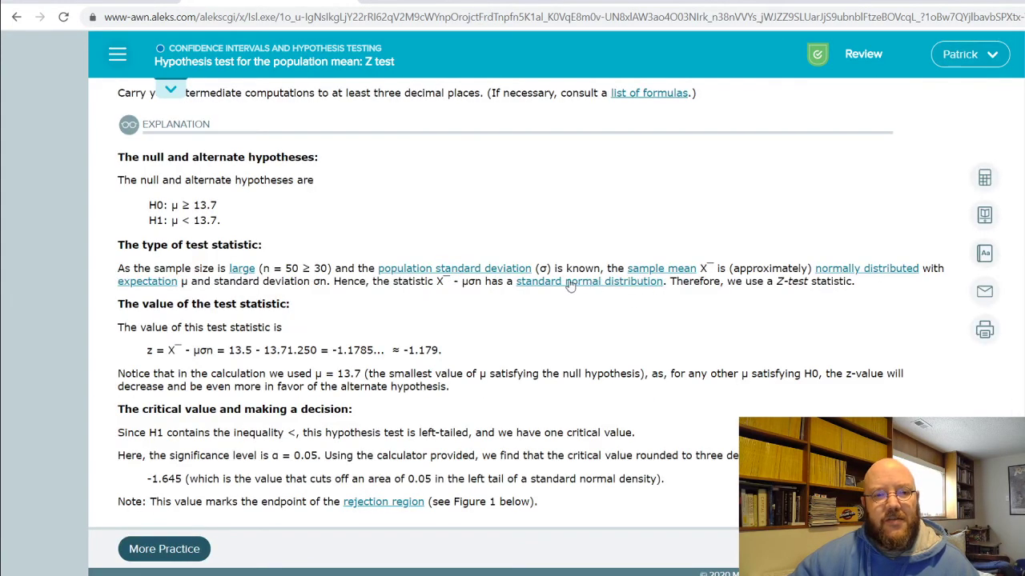
pyautogui.scroll(-2, 264, 467)
pyautogui.scroll(10, 700, 230)
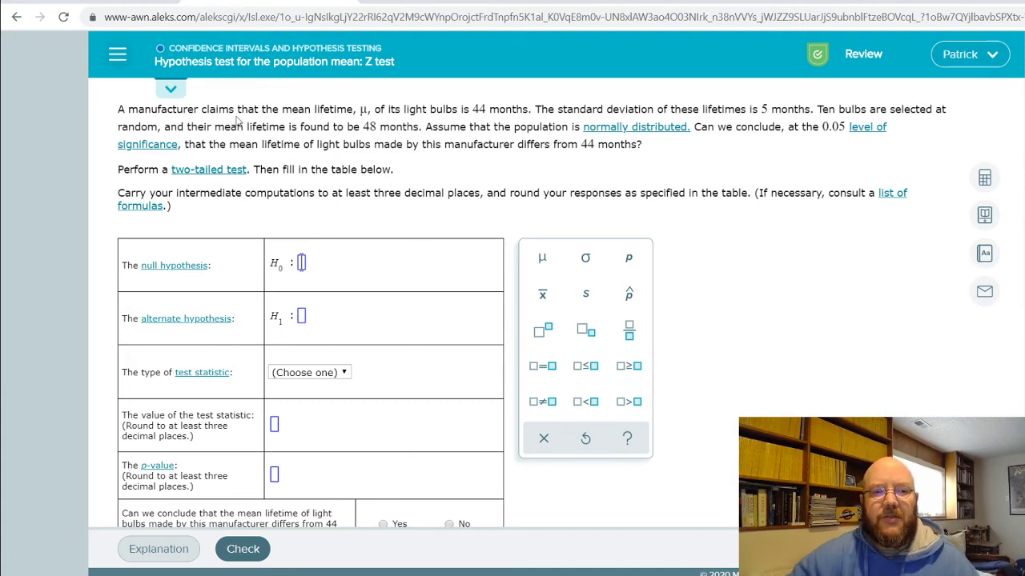
# Step: Examine the light bulb problem for its claimed mean, standard deviation, sample size, sample mean, significance level and question wording
pyautogui.moveTo(218, 109); pyautogui.dragTo(413, 110)
pyautogui.doubleClick(464, 109)
pyautogui.moveTo(573, 110); pyautogui.dragTo(783, 134)
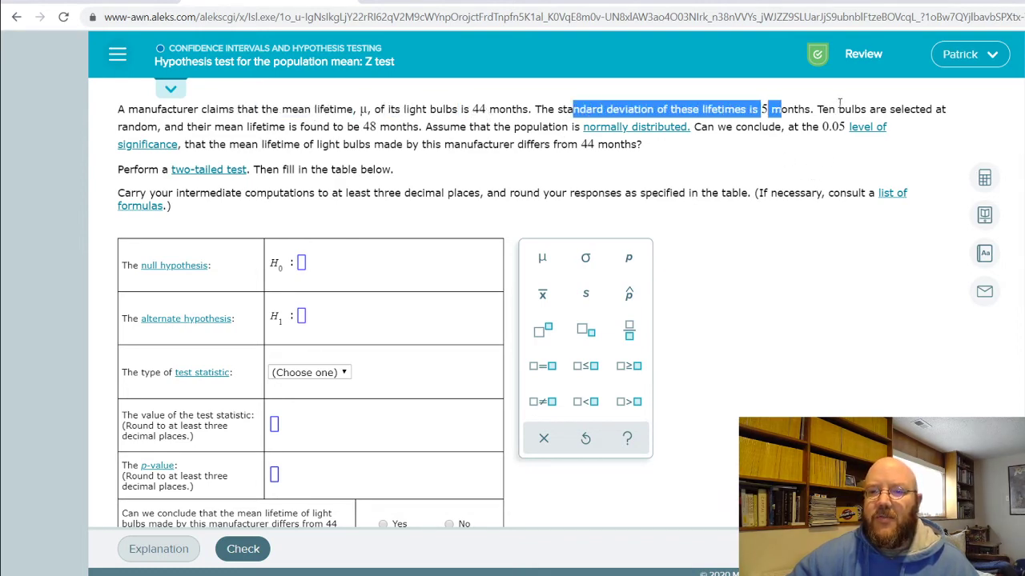
pyautogui.moveTo(839, 110); pyautogui.dragTo(932, 110)
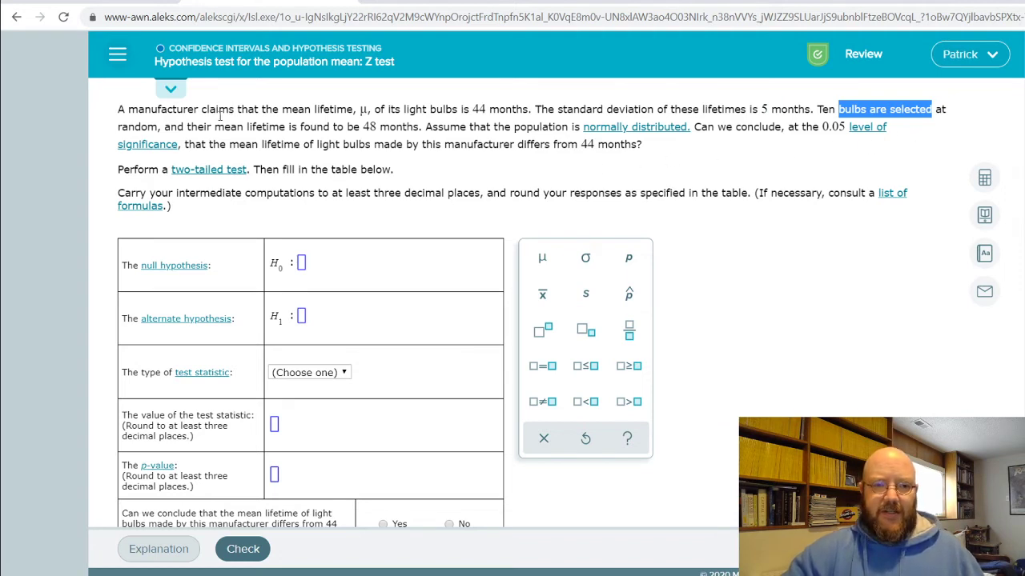
pyautogui.moveTo(213, 127); pyautogui.dragTo(392, 129)
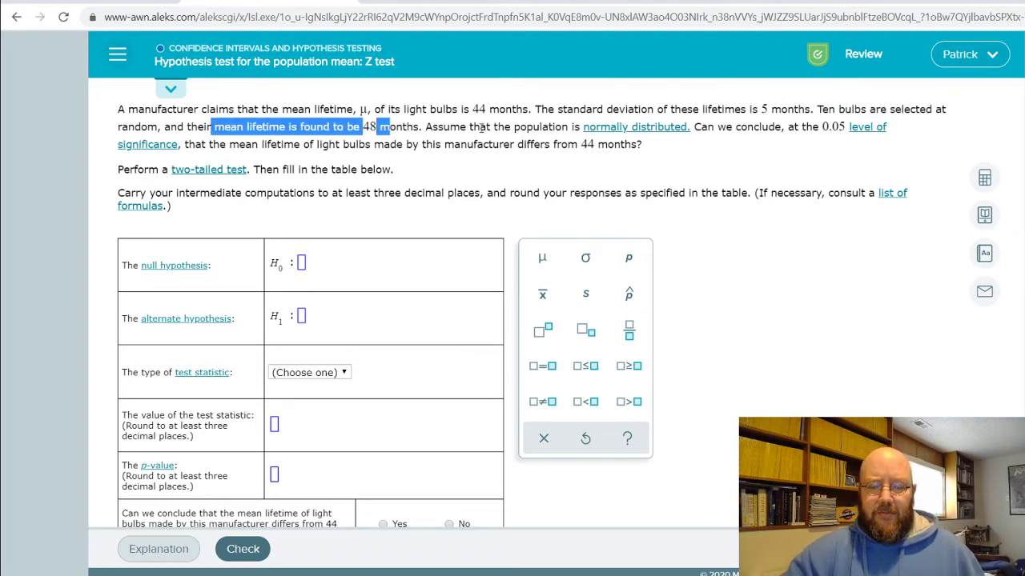
pyautogui.moveTo(726, 127); pyautogui.dragTo(887, 128)
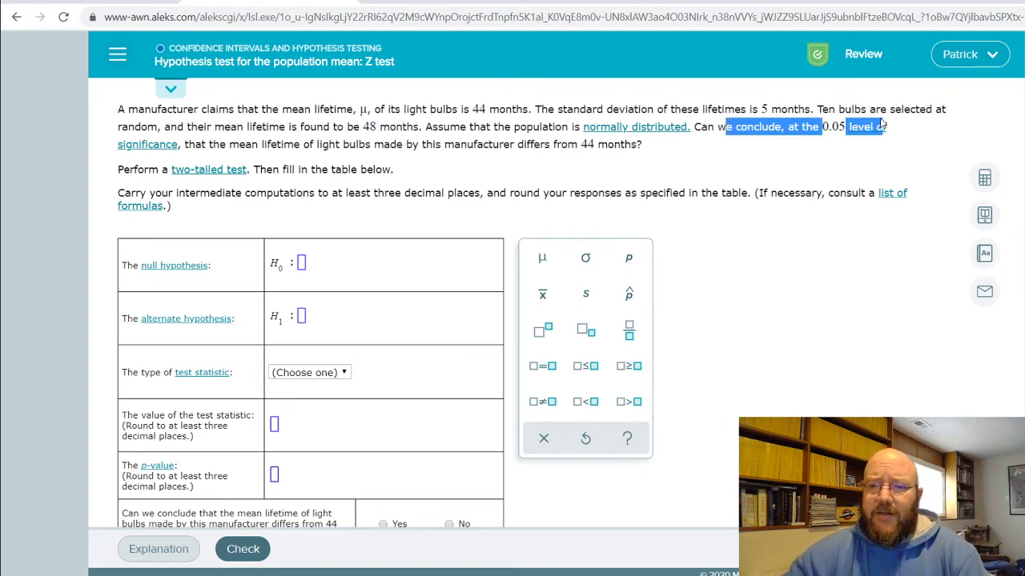
pyautogui.moveTo(213, 143); pyautogui.dragTo(612, 149)
pyautogui.click(530, 170)
pyautogui.moveTo(519, 146); pyautogui.dragTo(571, 148)
pyautogui.click(557, 170)
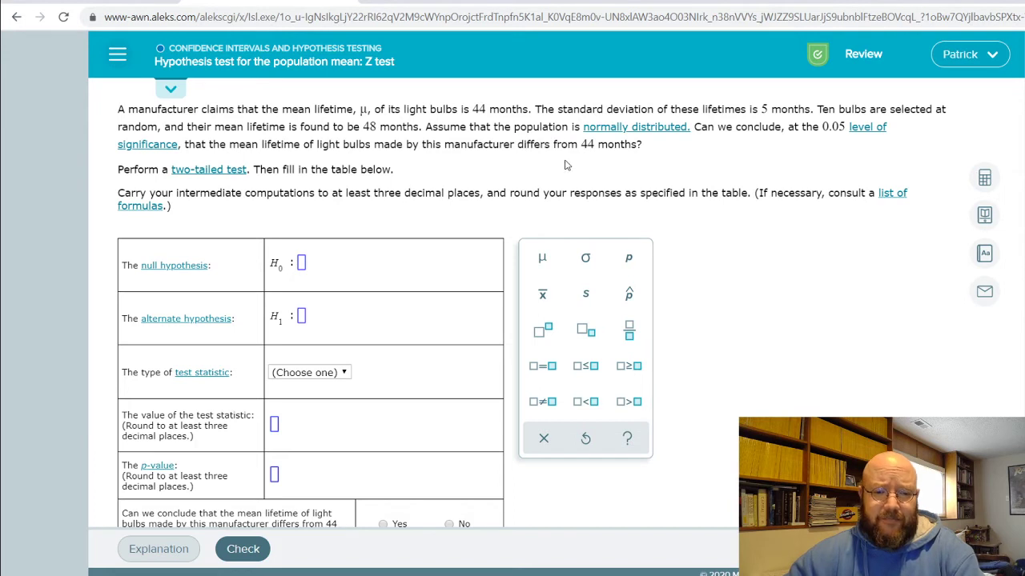
# Step: Enter μ ≠ 44 as the alternate hypothesis in the answer table
pyautogui.click(542, 258)
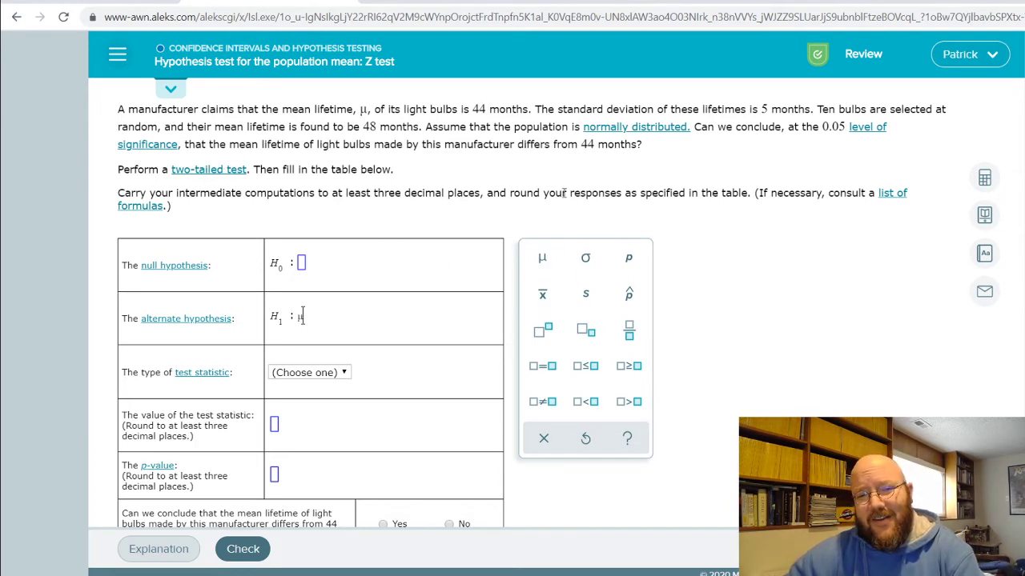
pyautogui.click(542, 402)
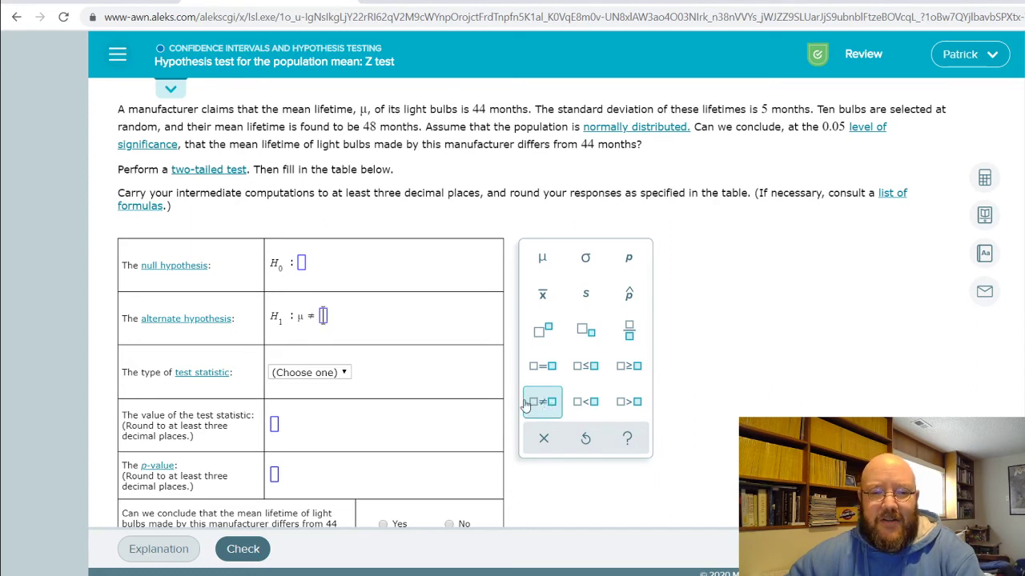
pyautogui.write('44')
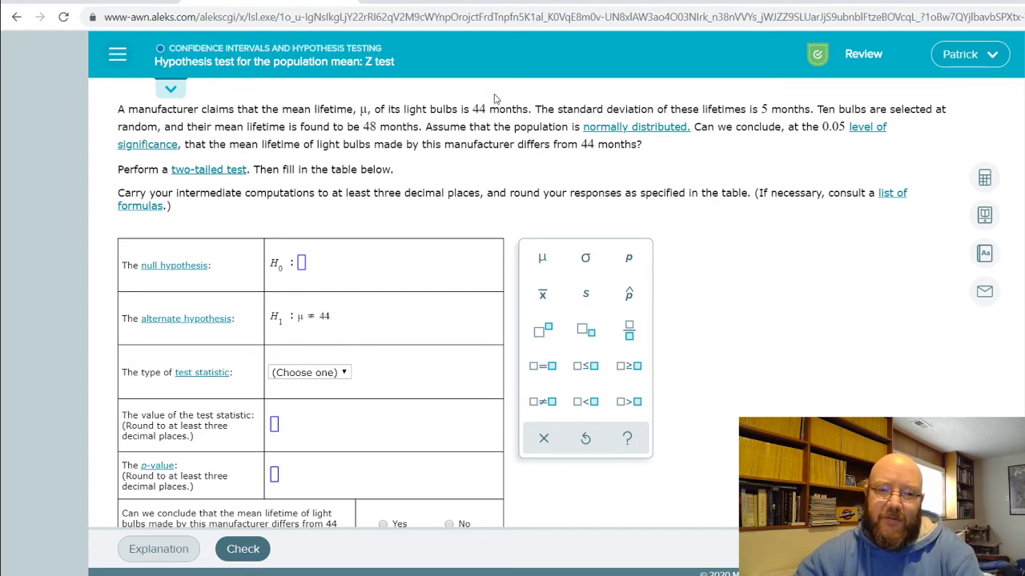
# Step: Enter μ = 44 as the null hypothesis and choose Z as the type of test statistic
pyautogui.click(542, 259)
pyautogui.click(542, 367)
pyautogui.write('44')
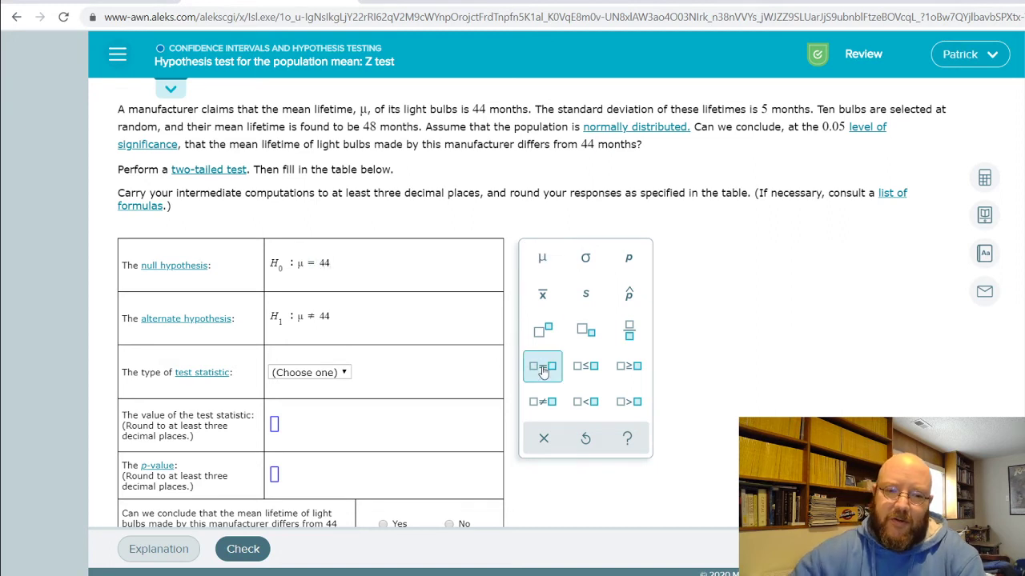
pyautogui.click(304, 404)
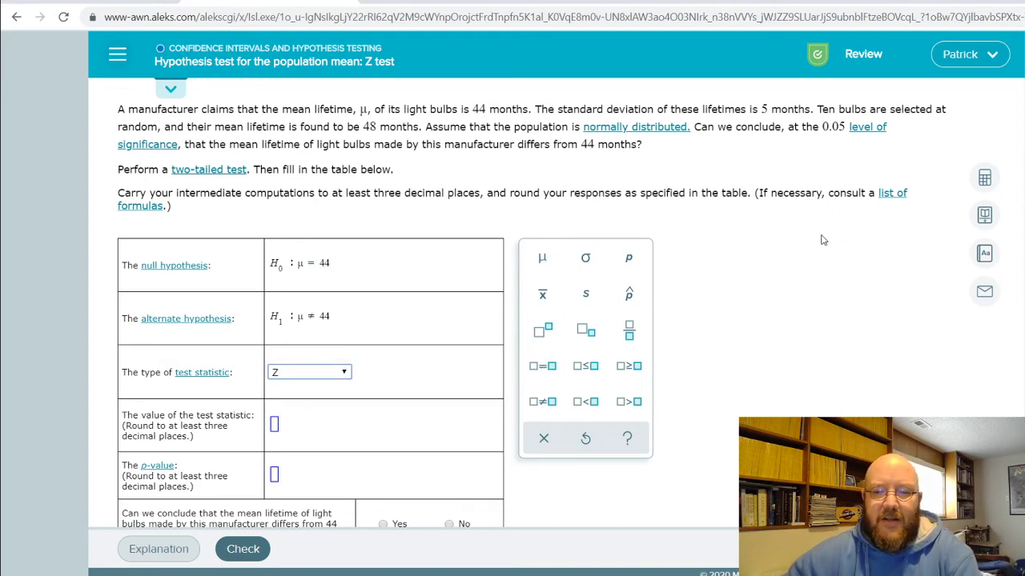
# Step: Open the built-in calculator and place it beside the answer table, clear of the problem statement
pyautogui.click(985, 177)
pyautogui.scroll(-1, 676, 284)
pyautogui.moveTo(828, 182); pyautogui.dragTo(762, 174)
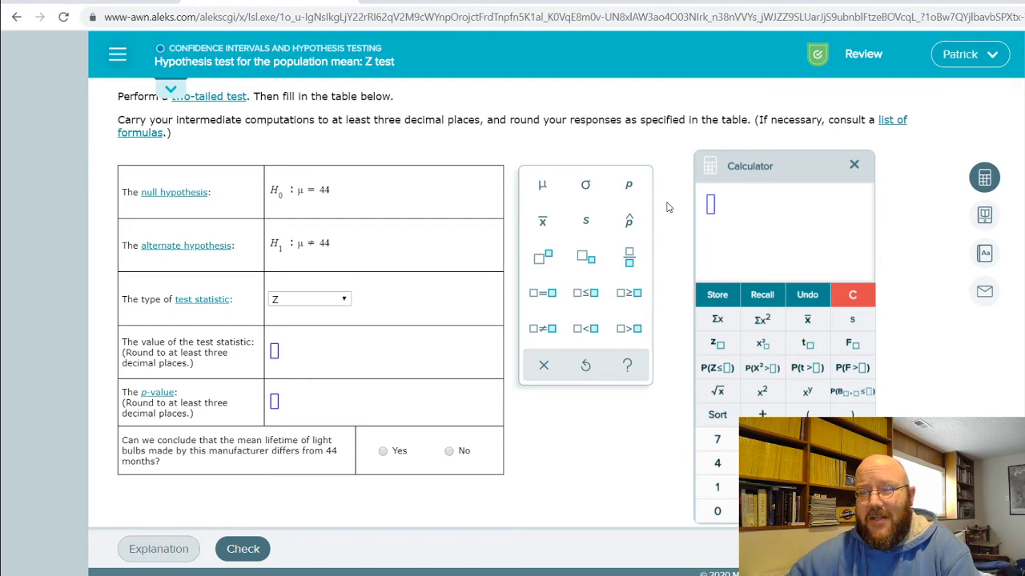
pyautogui.scroll(1, 669, 207)
pyautogui.scroll(-1, 669, 207)
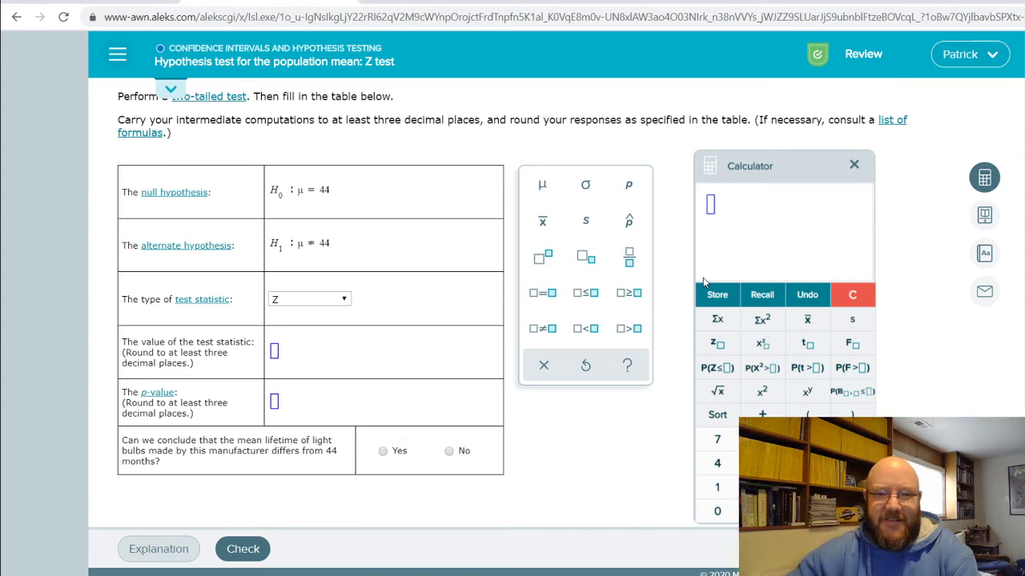
pyautogui.scroll(1, 705, 282)
pyautogui.moveTo(761, 165); pyautogui.dragTo(760, 232)
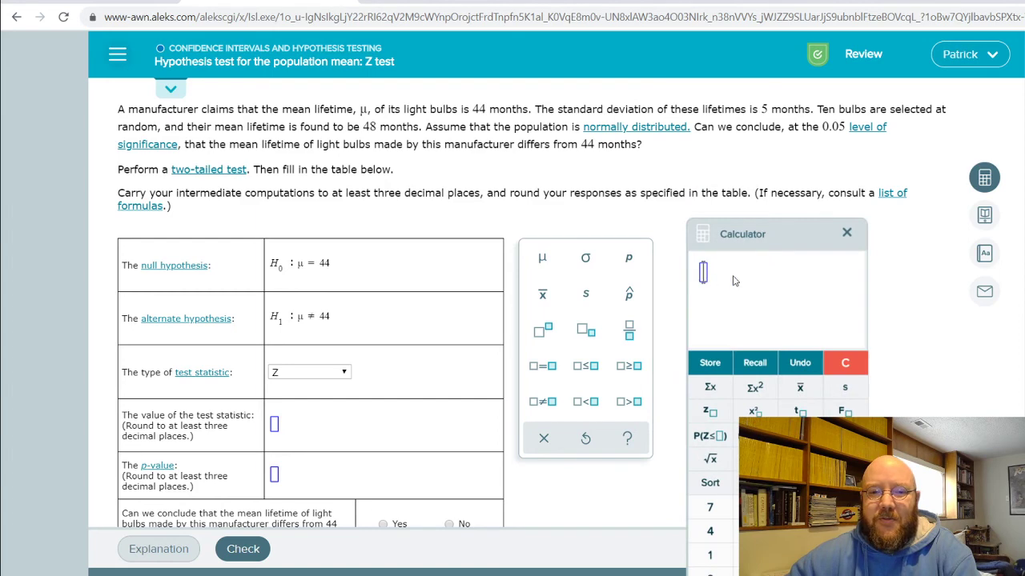
# Step: Compute the test statistic in the calculator as 48 − 44 divided by 5/√10
pyautogui.write('48-44')
pyautogui.press('Return')
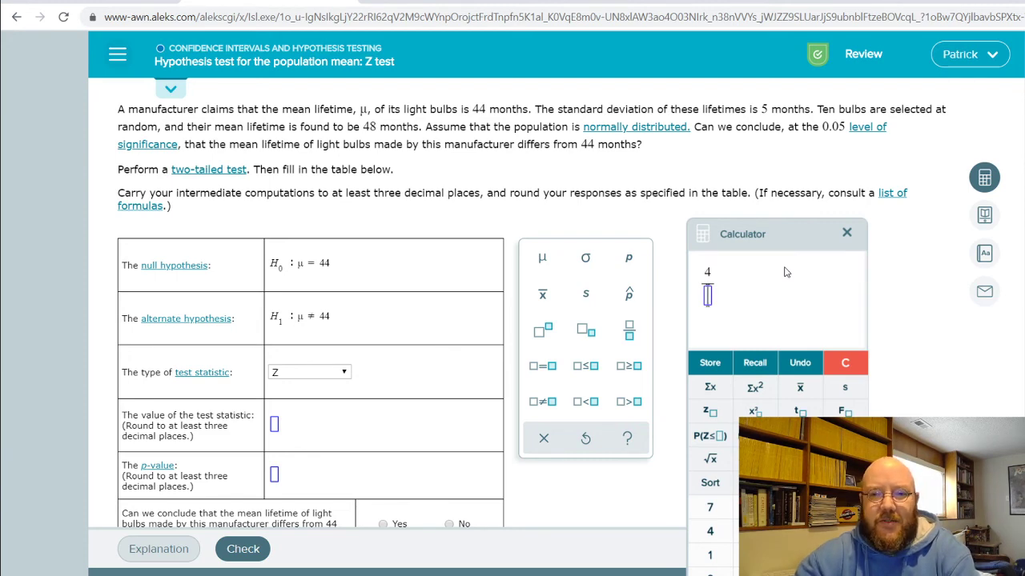
pyautogui.write('5')
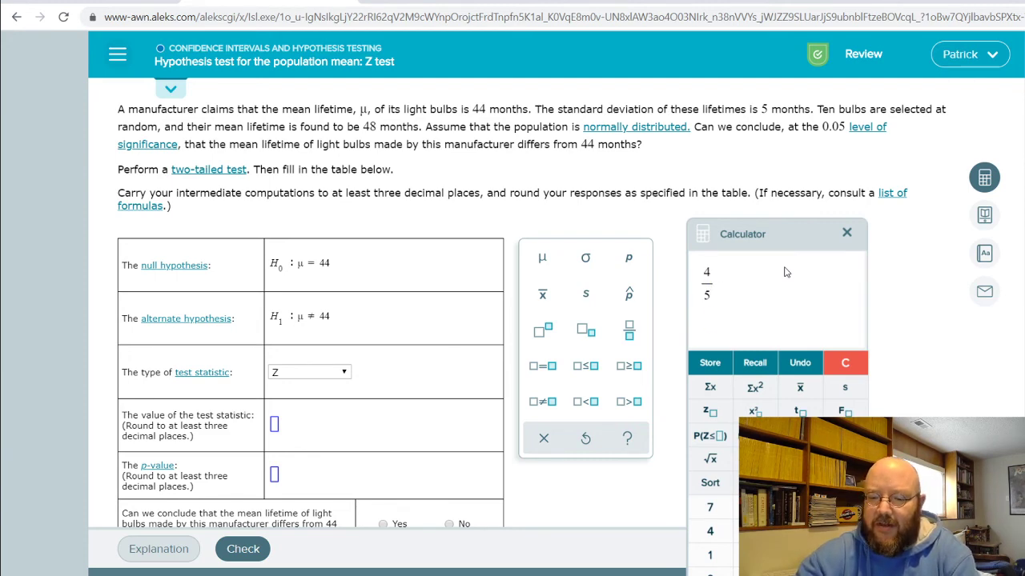
pyautogui.write('/sqrt')
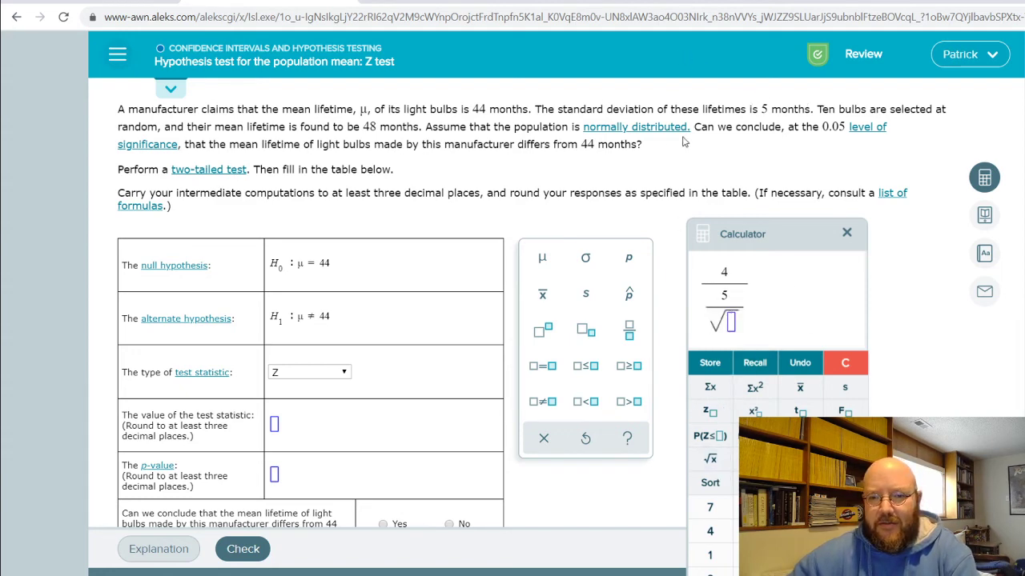
pyautogui.write('10')
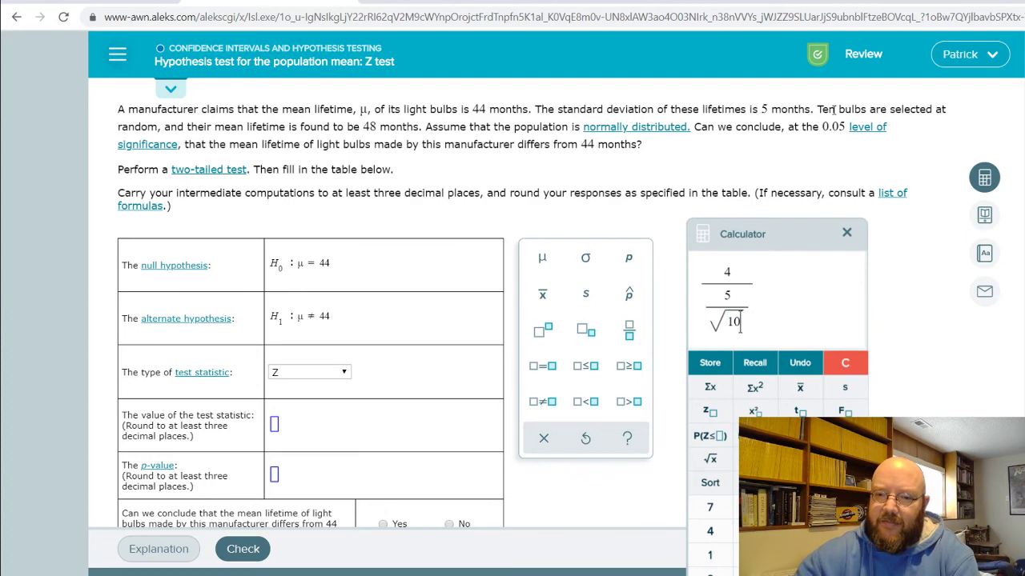
pyautogui.press('Return')
# Step: Enter 2.530 as the value of the test statistic in the answer table
pyautogui.scroll(-1, 309, 388)
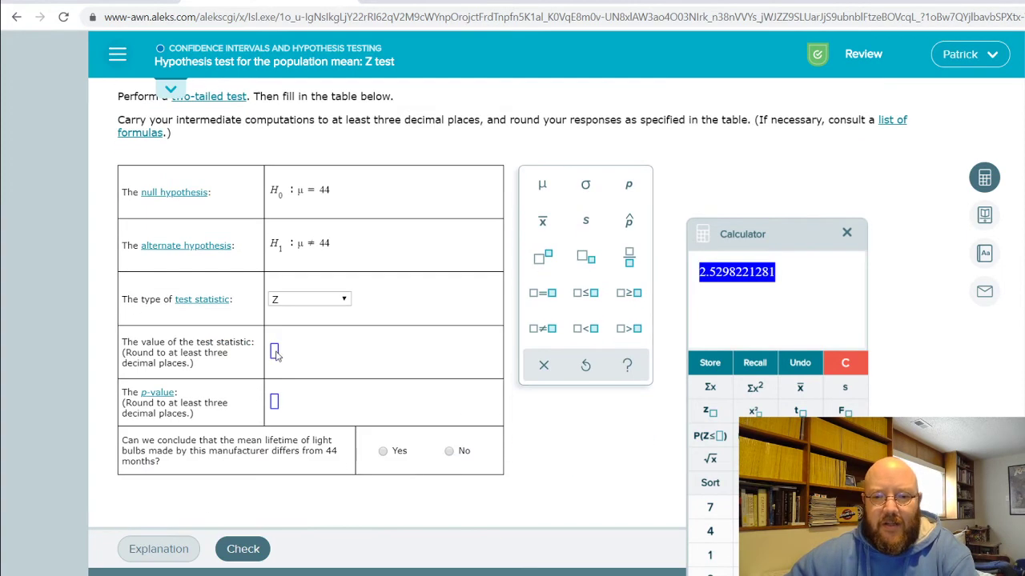
pyautogui.click(278, 355)
pyautogui.write('2.52')
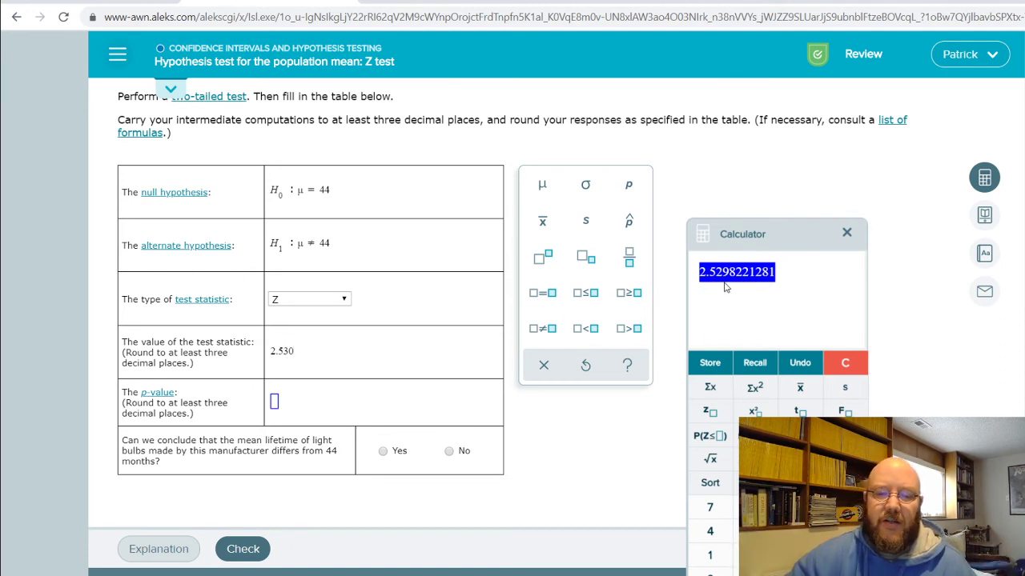
# Step: Compute the upper-tail probability in the calculator as 1 − P(Z ≤ 2.5298221281)
pyautogui.click(709, 437)
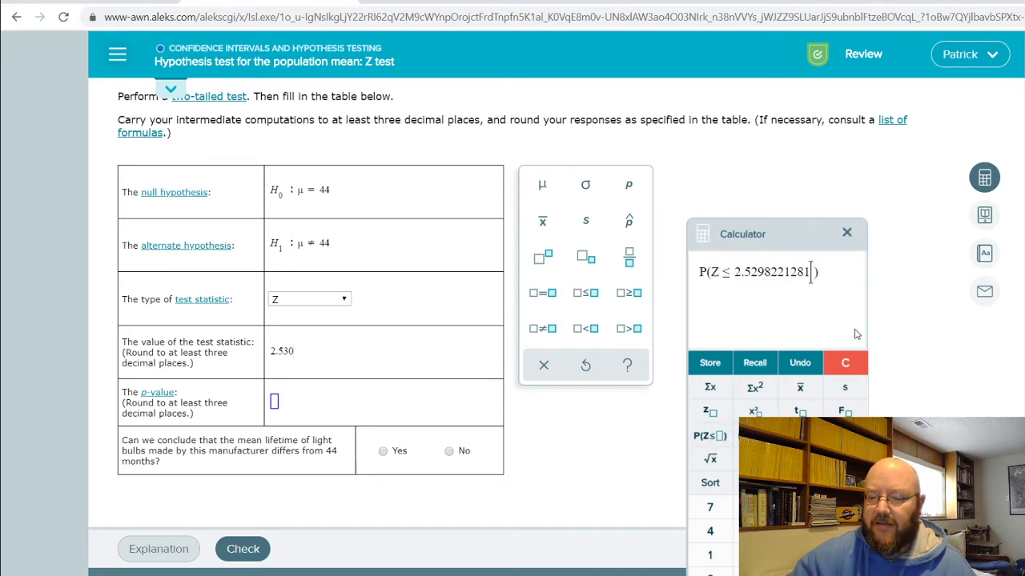
pyautogui.press('Return')
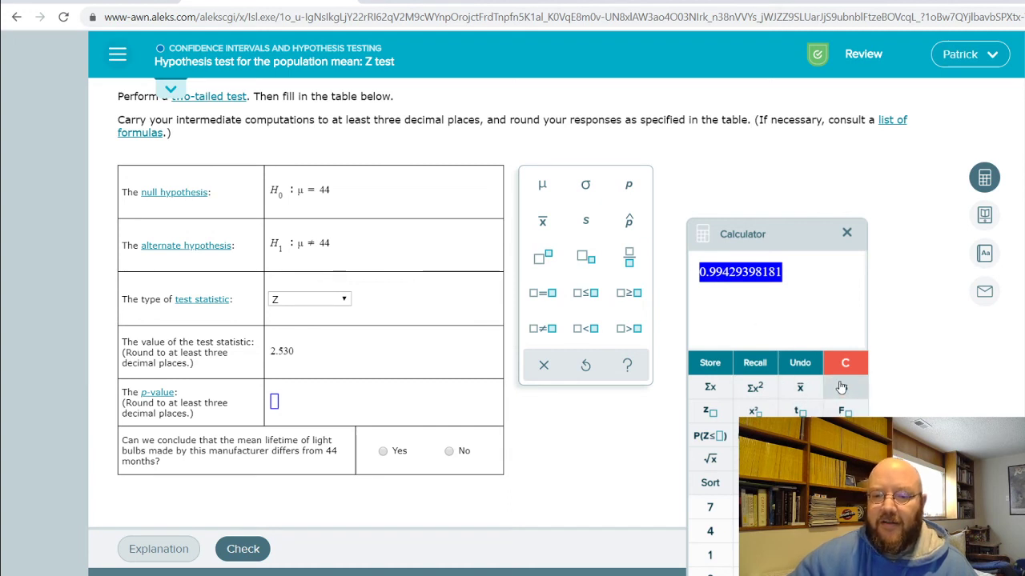
pyautogui.click(800, 363)
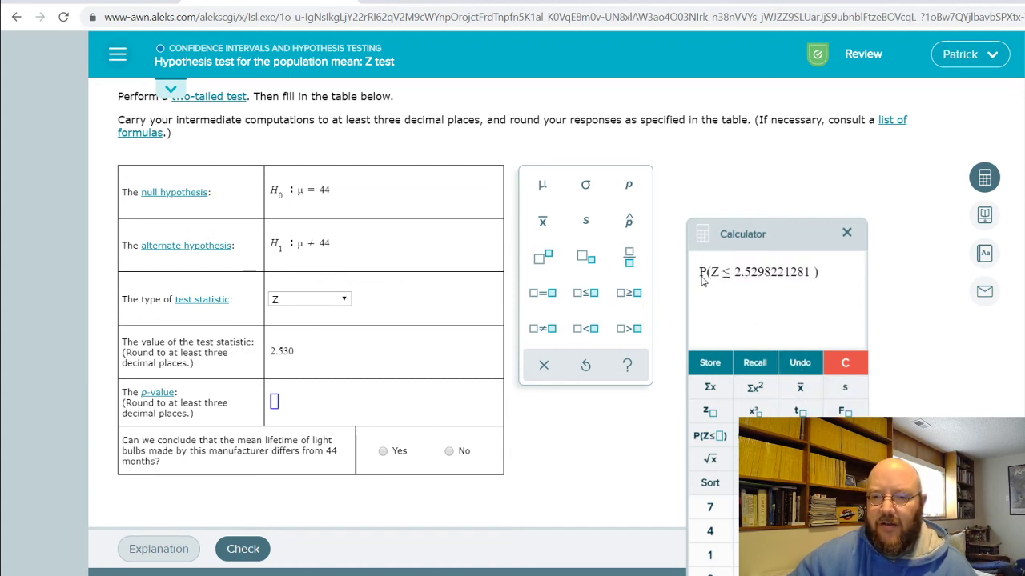
pyautogui.write('1-')
pyautogui.press('Return')
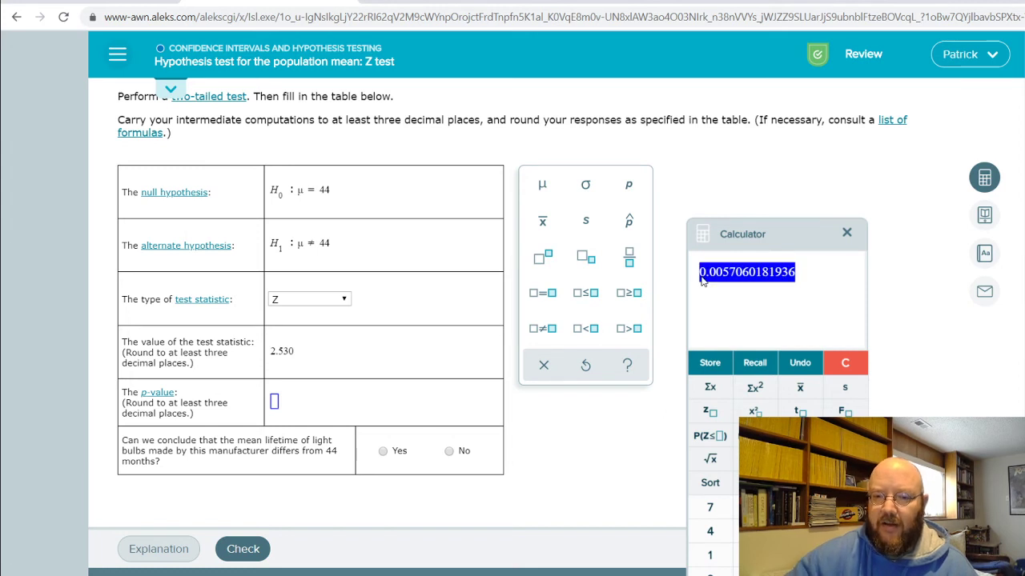
# Step: Multiply the upper-tail probability by 2 in the calculator to obtain the two-tailed p-value
pyautogui.click(804, 279)
pyautogui.write('*')
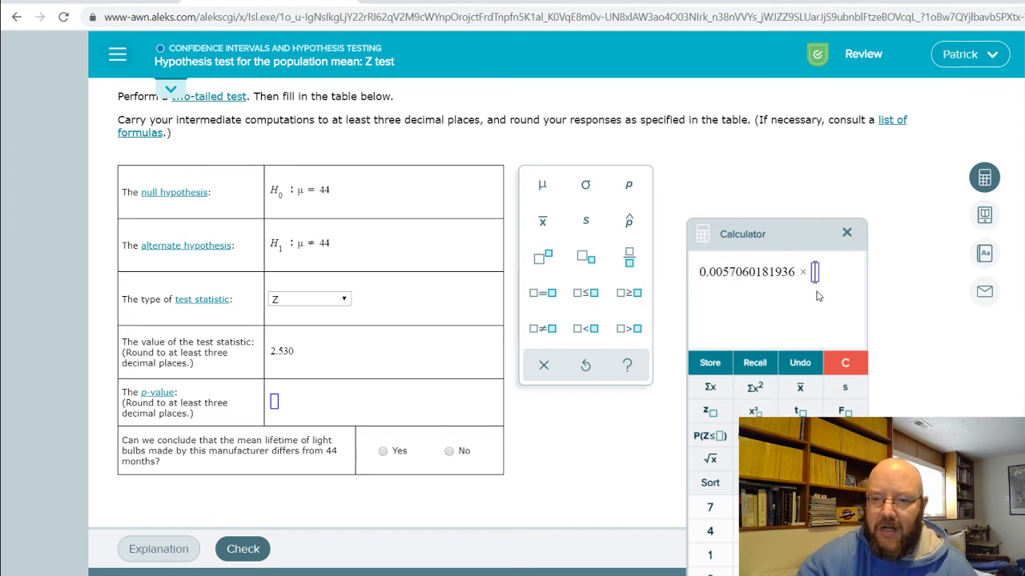
pyautogui.write('2')
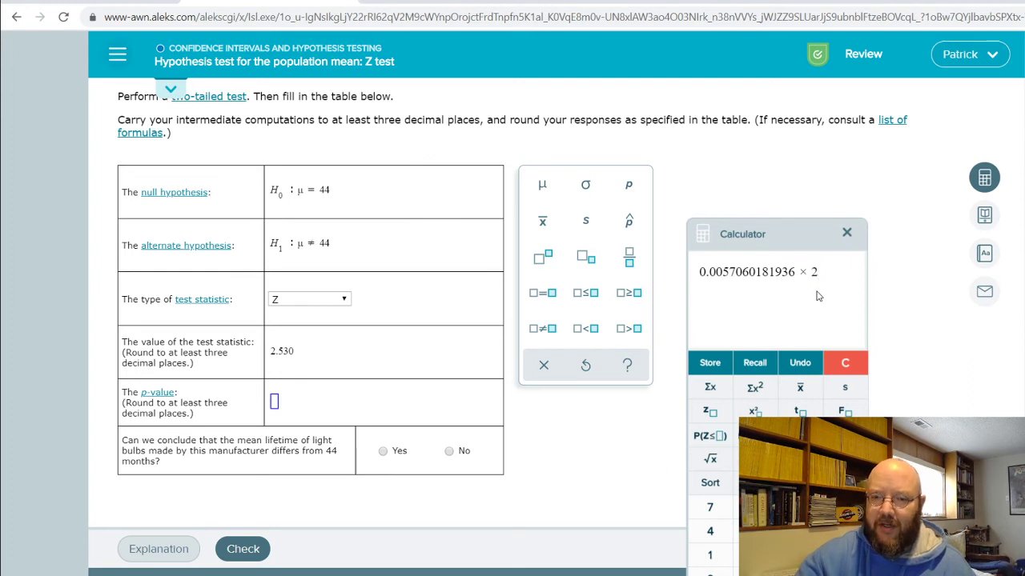
pyautogui.press('Return')
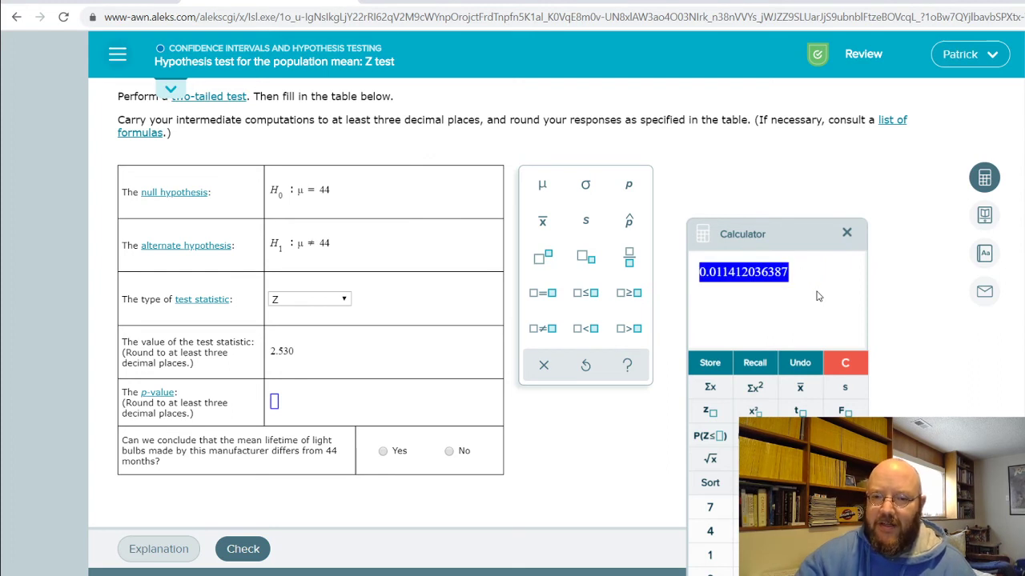
# Step: Enter 0.011 as the p-value in the answer table and close the calculator
pyautogui.click(275, 402)
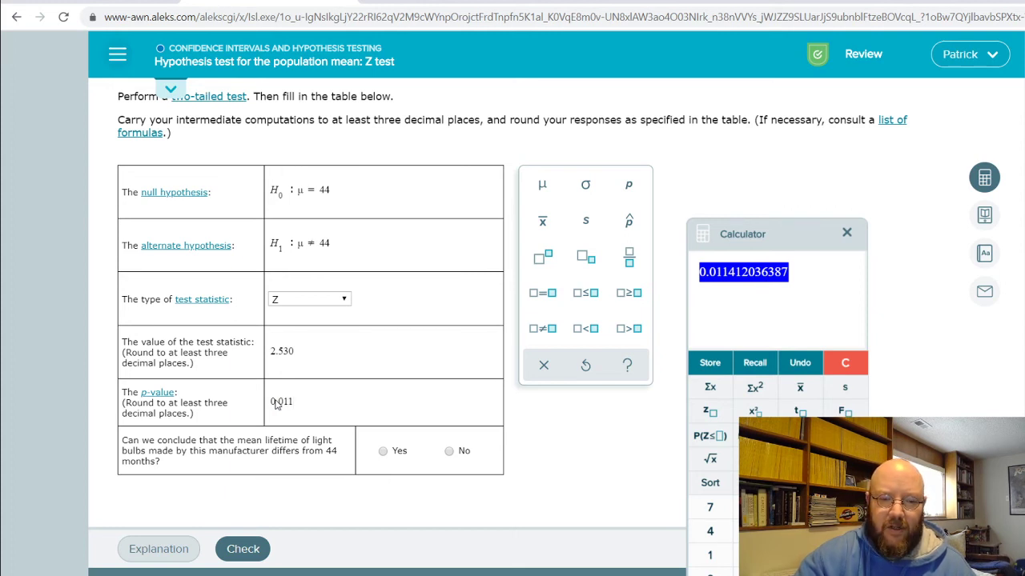
pyautogui.write('0.011')
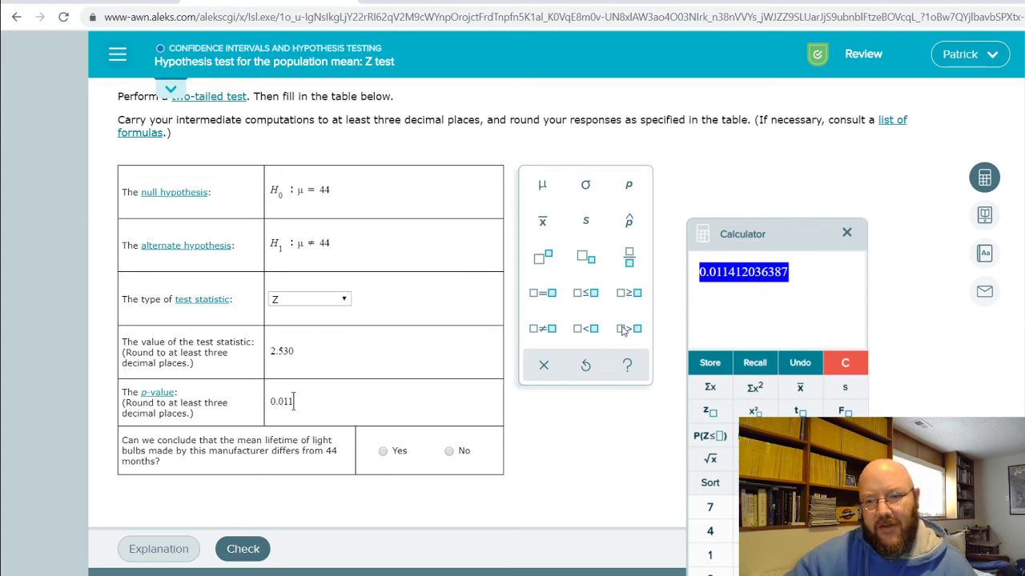
pyautogui.click(847, 236)
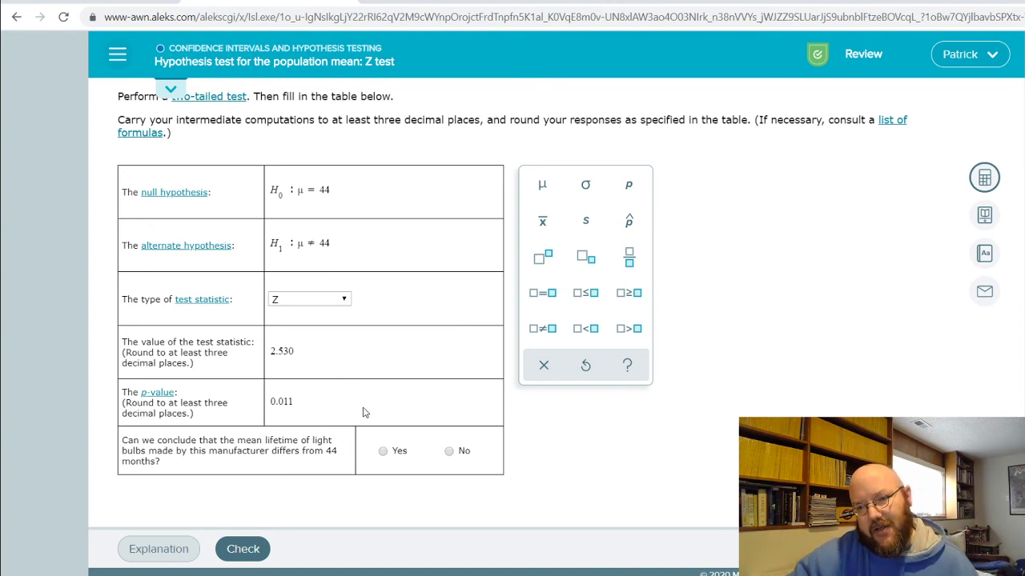
# Step: Reopen the calculator, compute the critical z value for a tail area of .025, and close the calculator
pyautogui.click(982, 176)
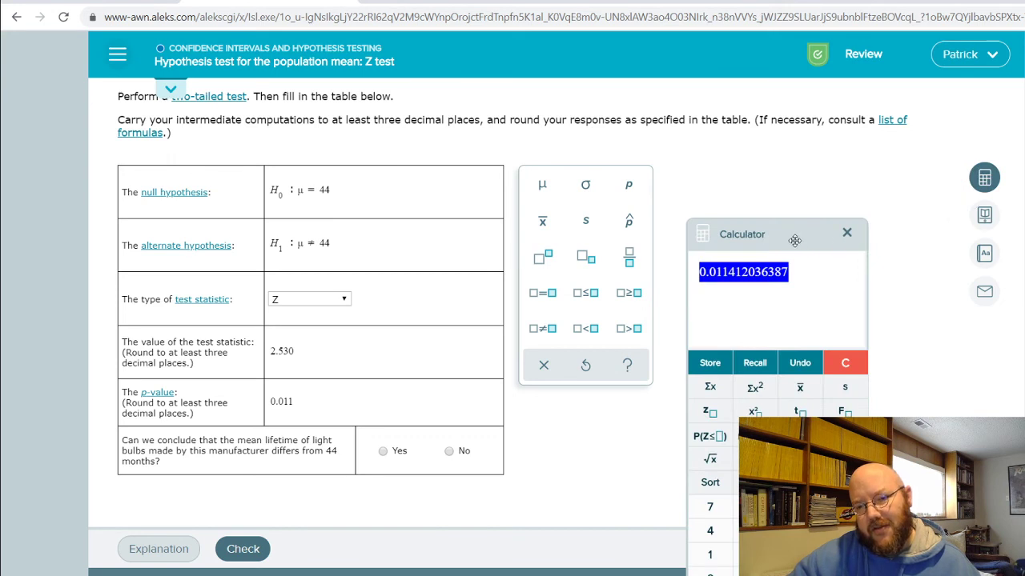
pyautogui.click(863, 289)
pyautogui.click(728, 335)
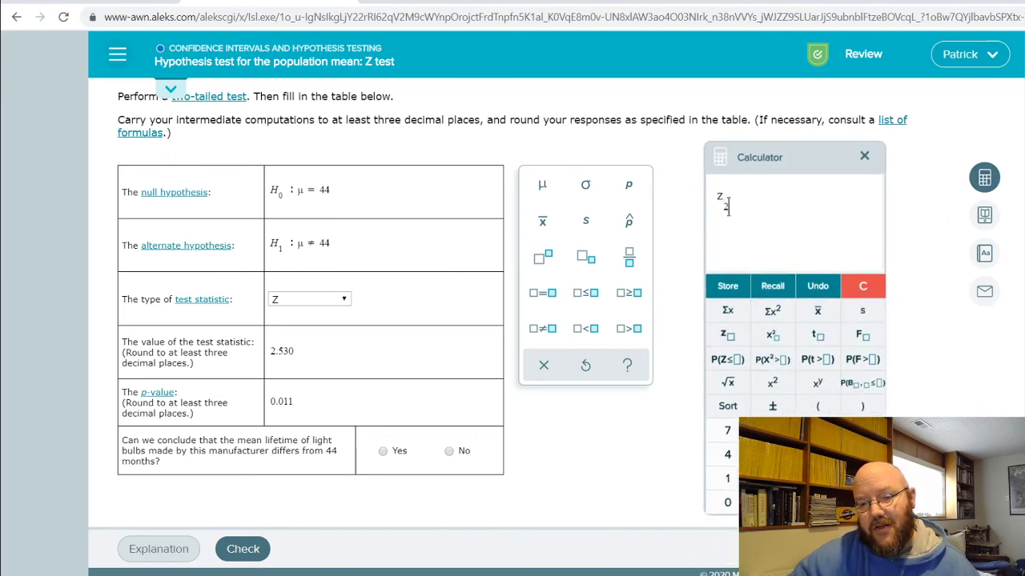
pyautogui.write('.05')
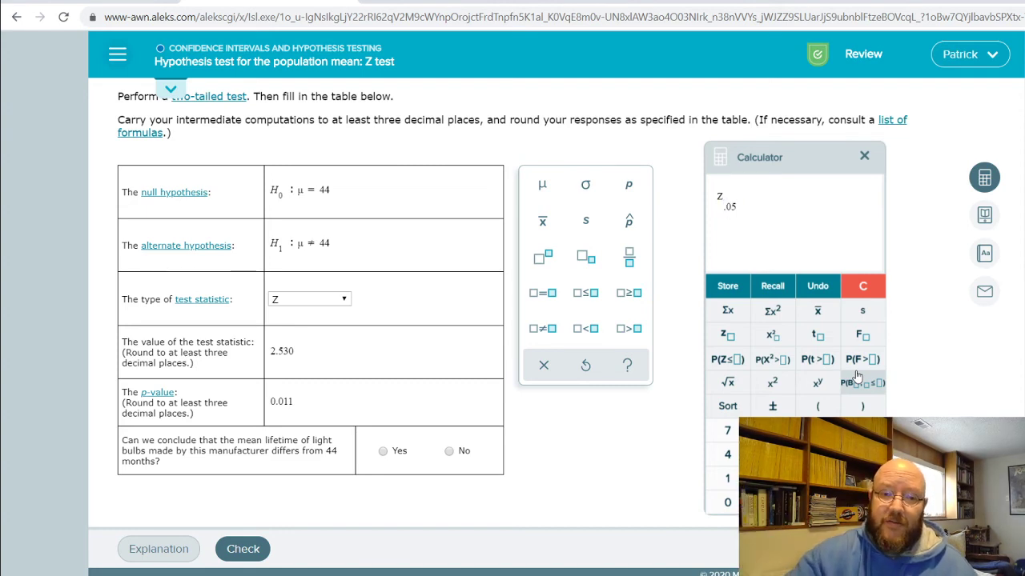
pyautogui.scroll(1, 691, 141)
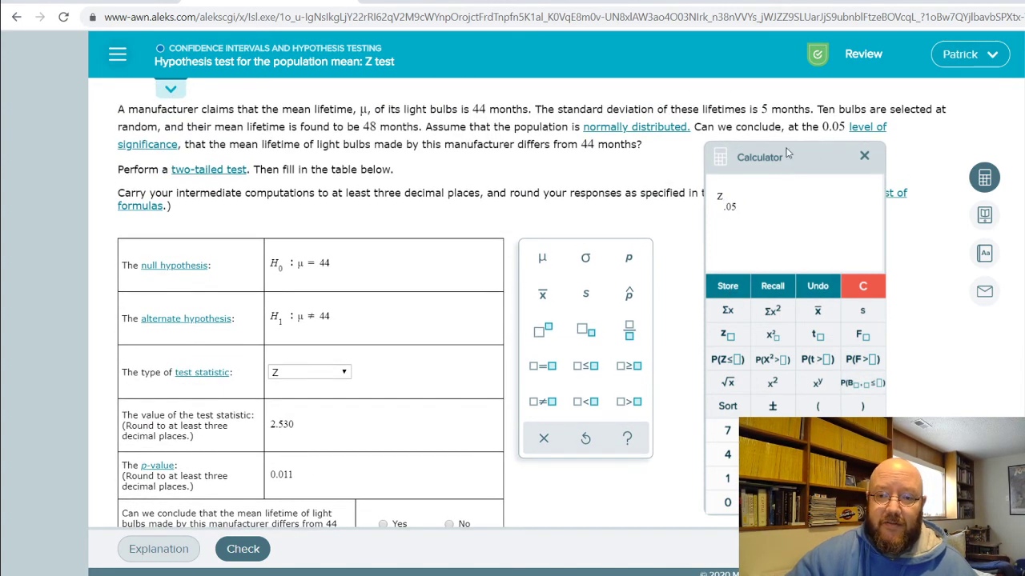
pyautogui.scroll(-1, 588, 257)
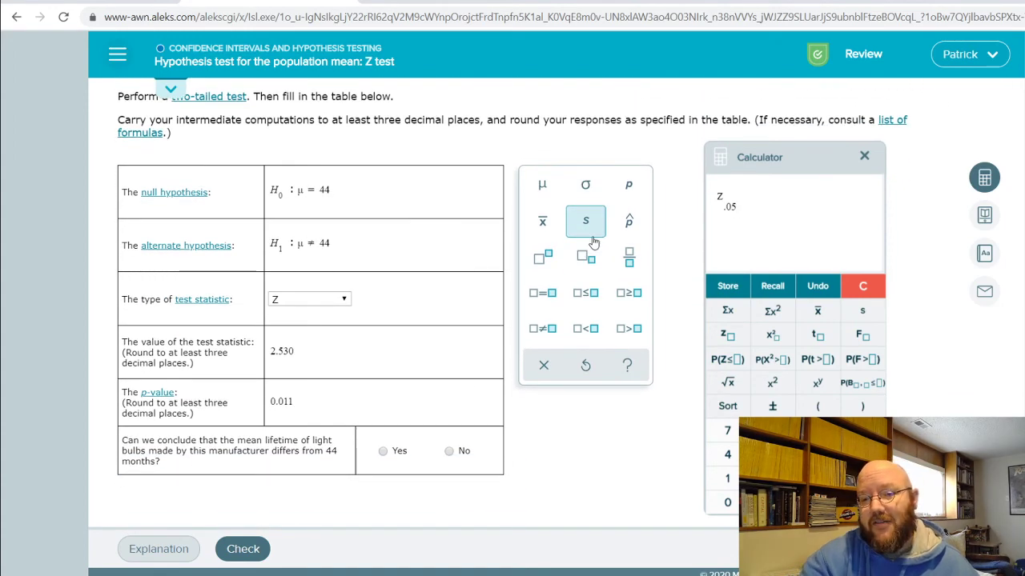
pyautogui.press('BackSpace')
pyautogui.write('25')
pyautogui.press('Return')
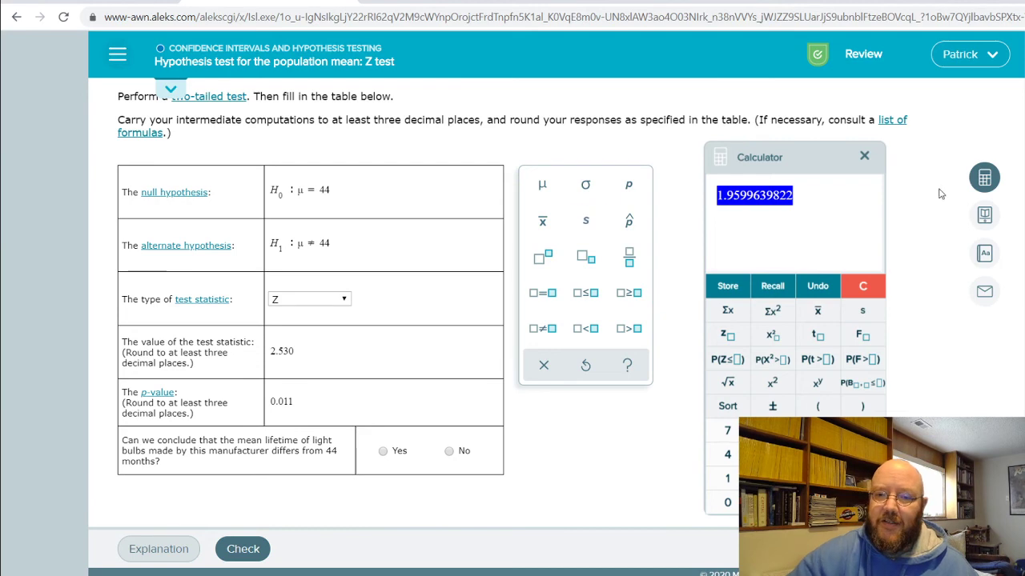
pyautogui.click(865, 156)
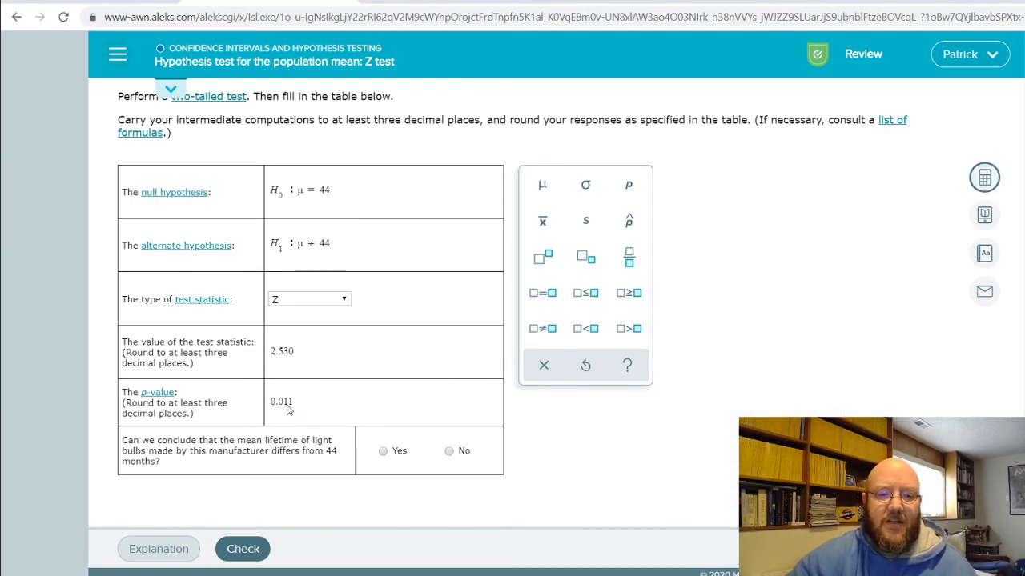
# Step: Answer Yes to whether the mean bulb lifetime differs from 44 months, based on the 0.05 significance level, and submit the answers for checking
pyautogui.scroll(2, 419, 394)
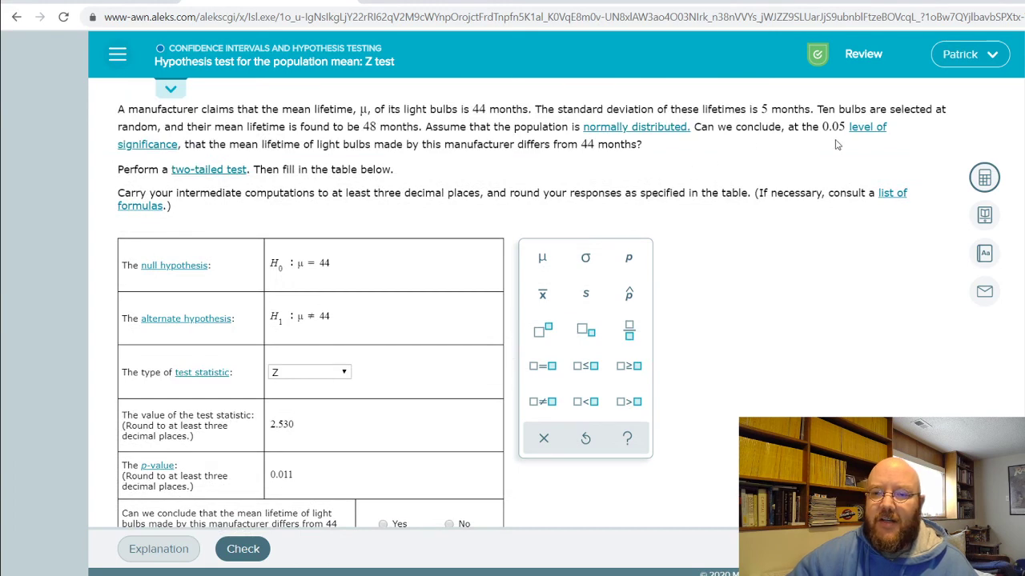
pyautogui.scroll(-2, 270, 439)
pyautogui.scroll(2, 791, 164)
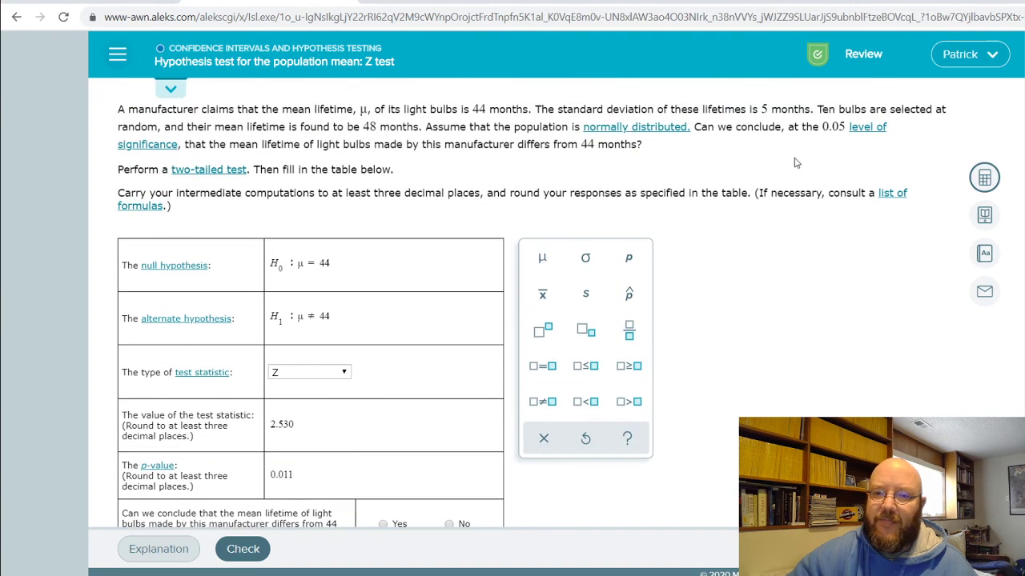
pyautogui.scroll(-3, 402, 435)
pyautogui.click(383, 413)
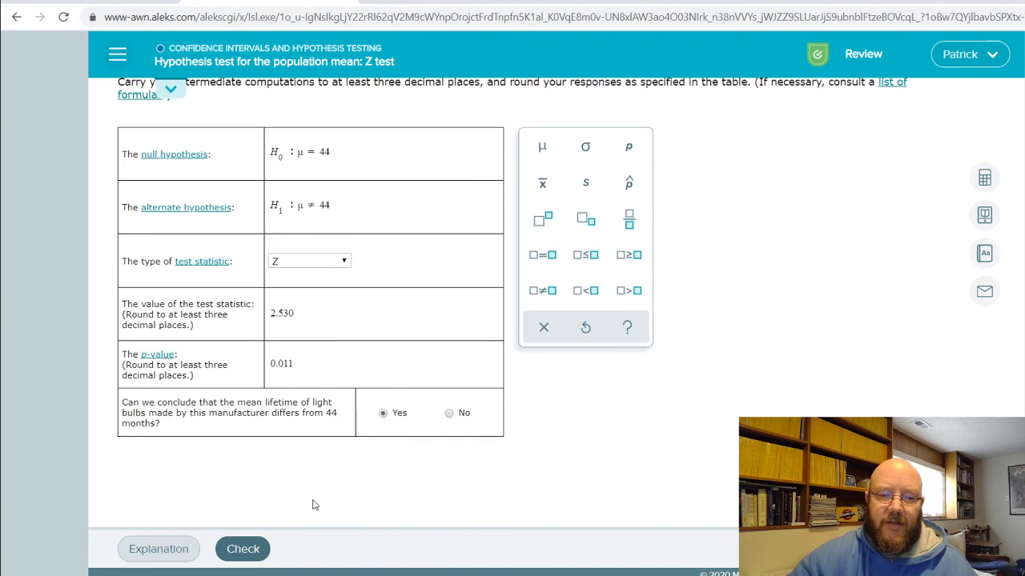
pyautogui.click(242, 549)
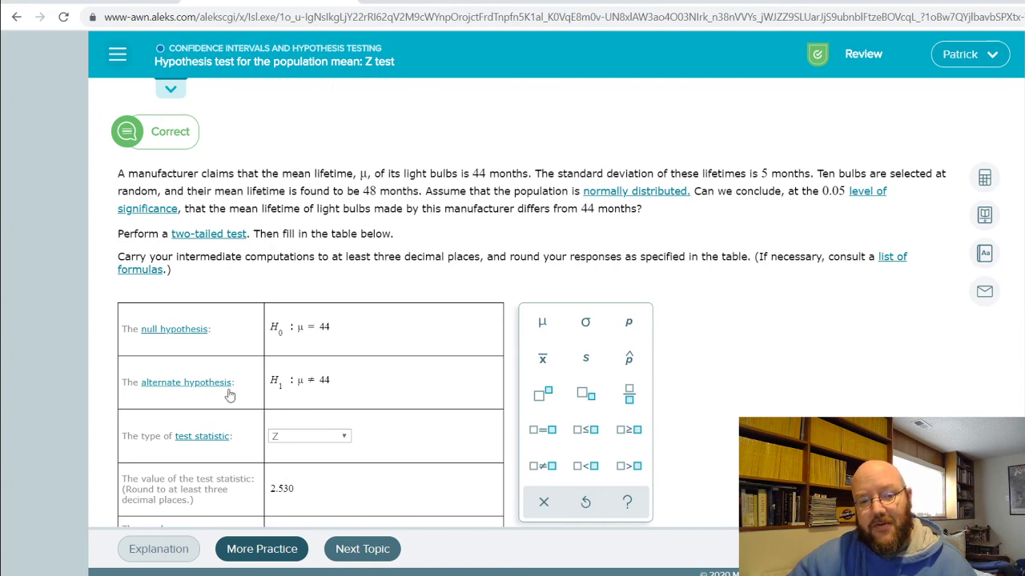
# Step: Review the submitted answer table against the critical value in the calculator and the significance level in the problem statement
pyautogui.scroll(-1, 455, 389)
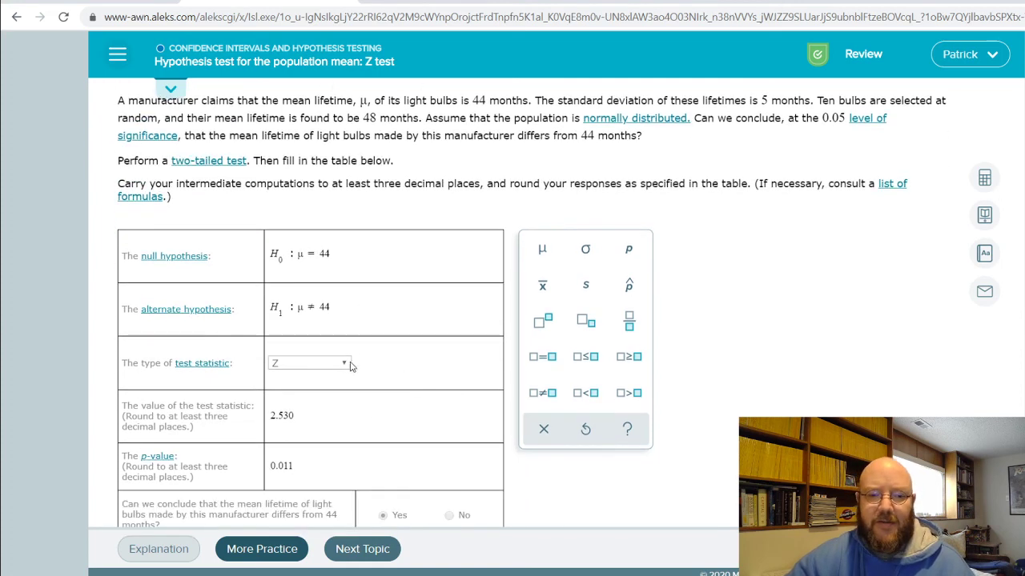
pyautogui.scroll(-1, 431, 381)
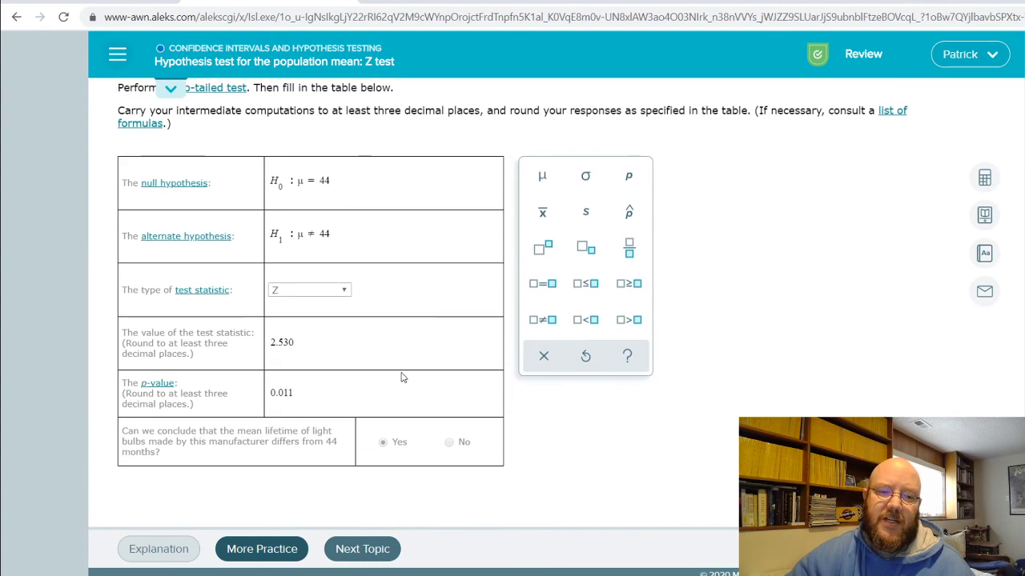
pyautogui.click(274, 291)
pyautogui.click(309, 322)
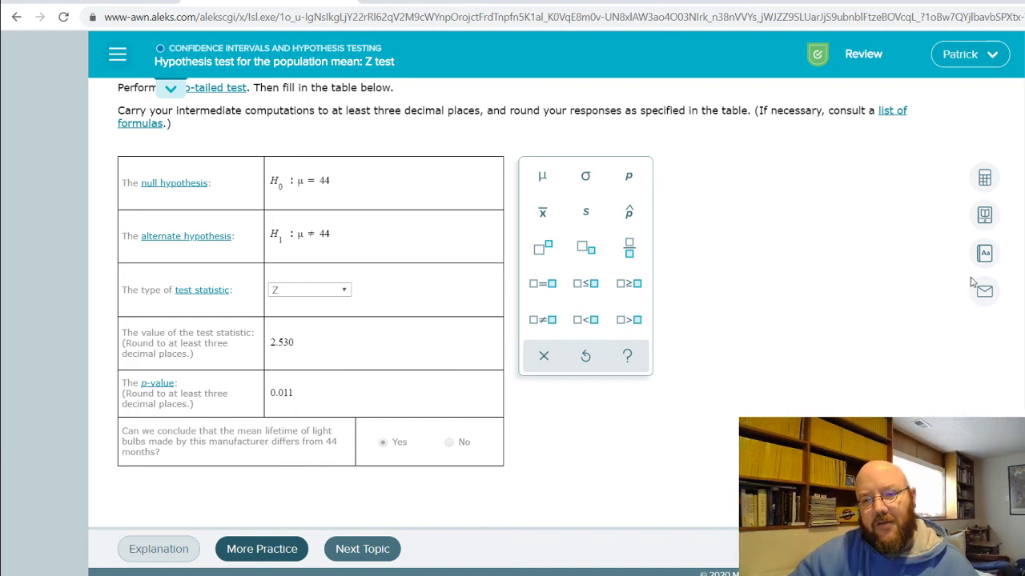
pyautogui.click(985, 178)
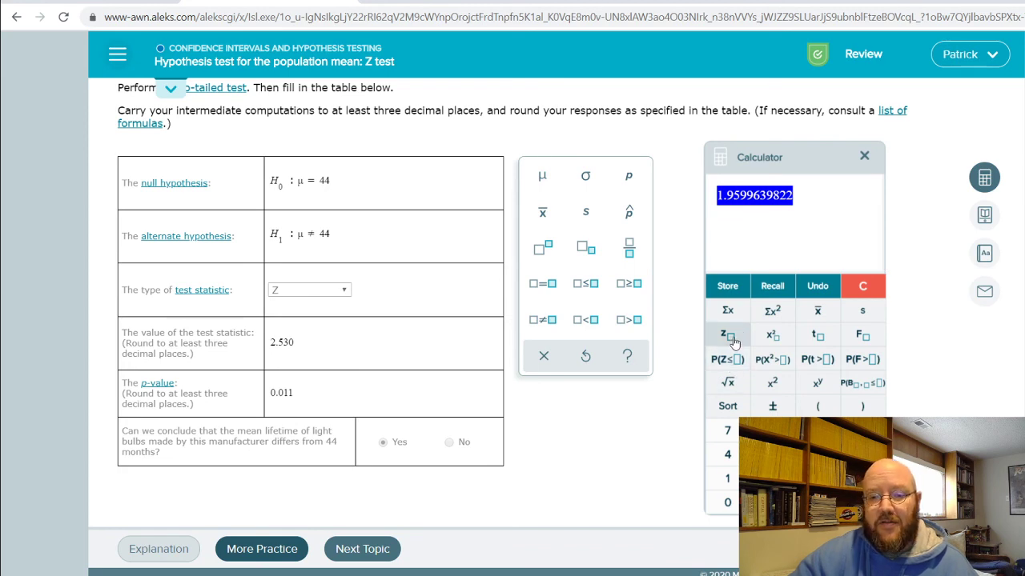
pyautogui.scroll(2, 509, 393)
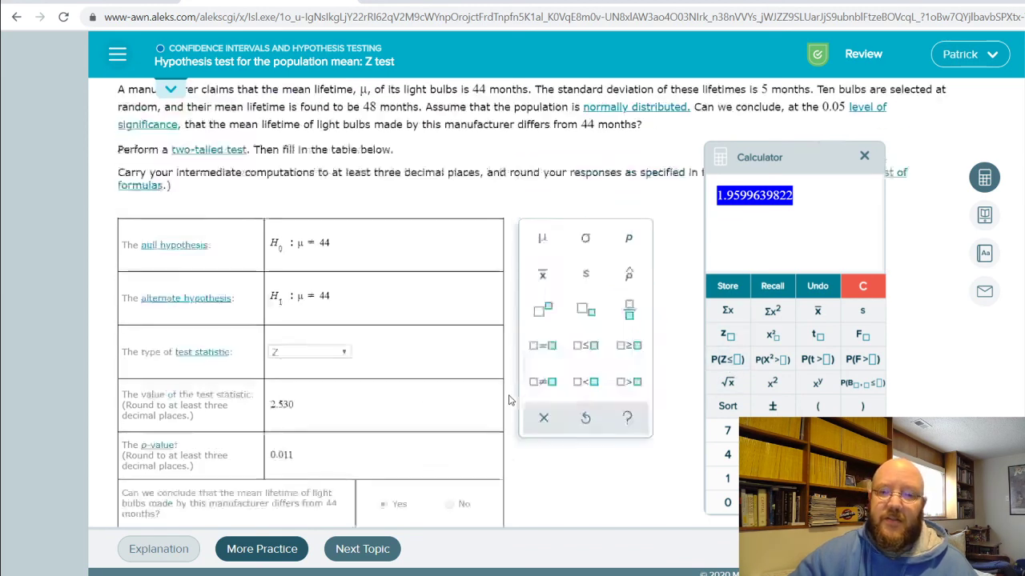
pyautogui.click(864, 155)
pyautogui.moveTo(799, 190); pyautogui.dragTo(824, 193)
pyautogui.scroll(-2, 721, 312)
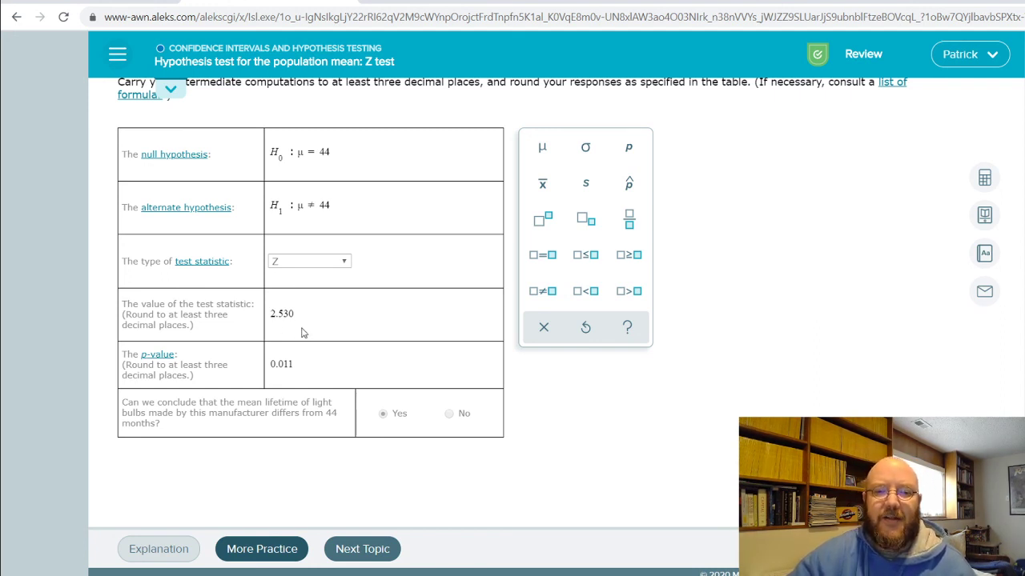
pyautogui.scroll(2, 697, 423)
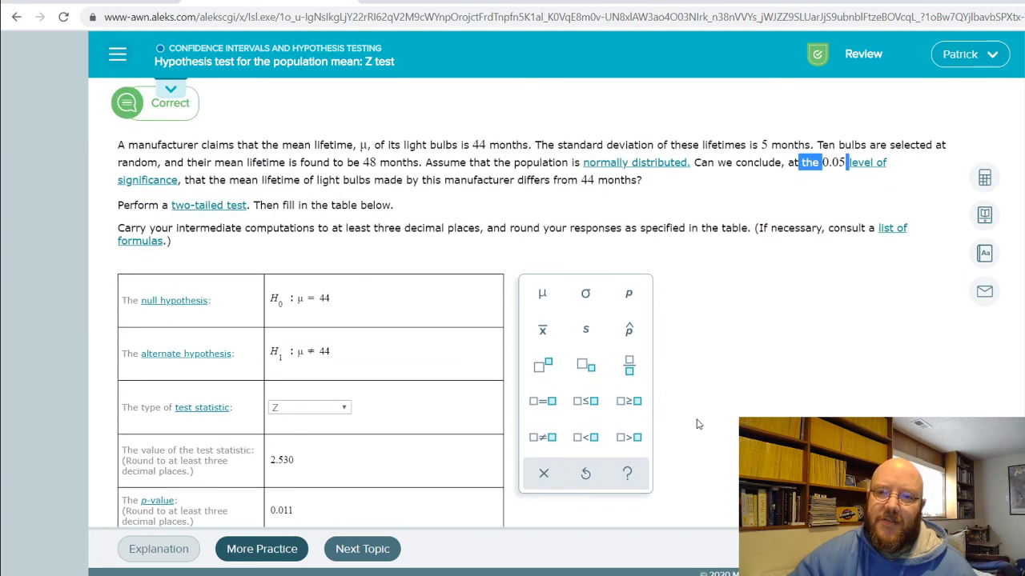